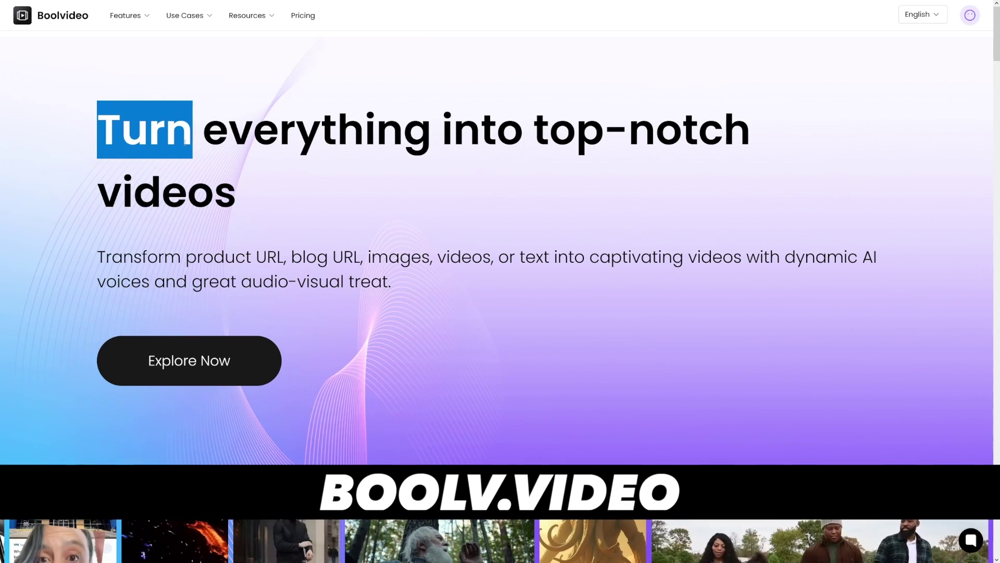
Preview the Script to Video, Product to Showcase Video and Product to Voice-over Video demos
left_click(249, 214)
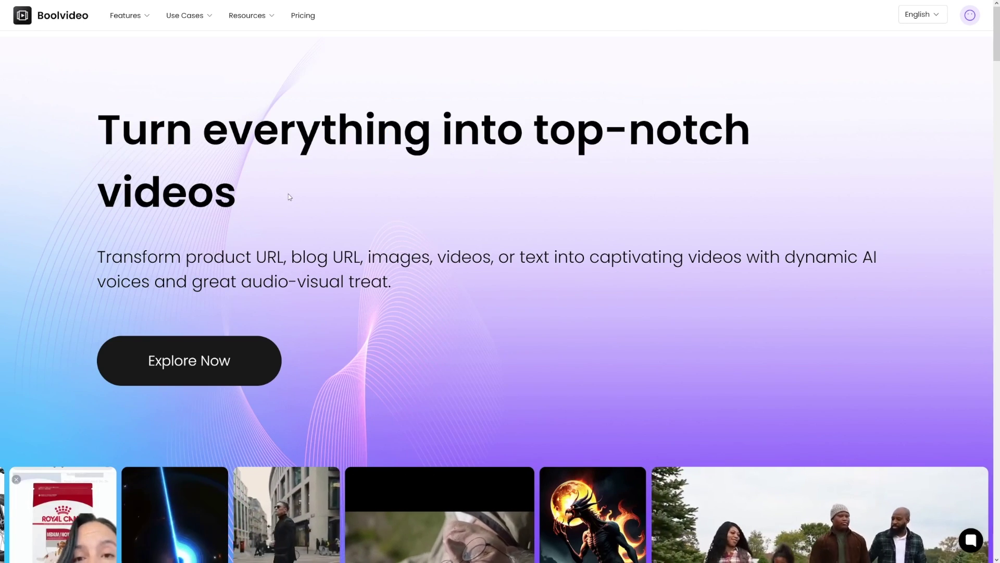
scroll(573, 192, "down", 10)
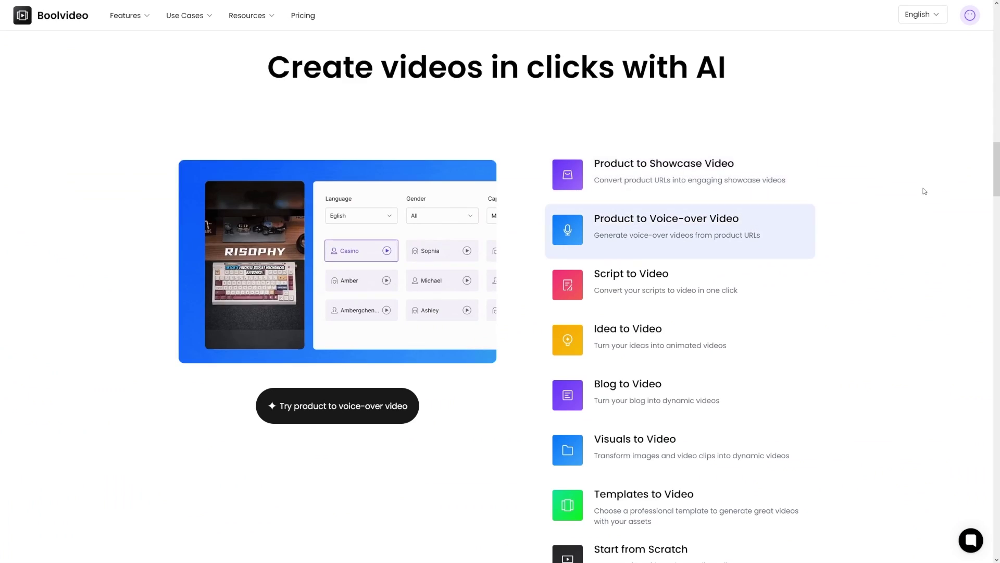
left_click(697, 293)
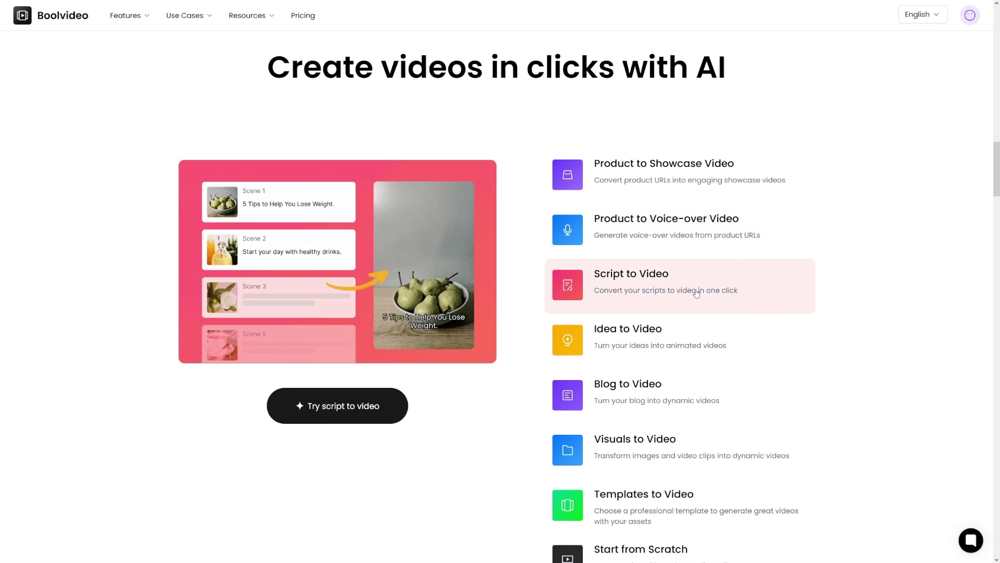
left_click(715, 191)
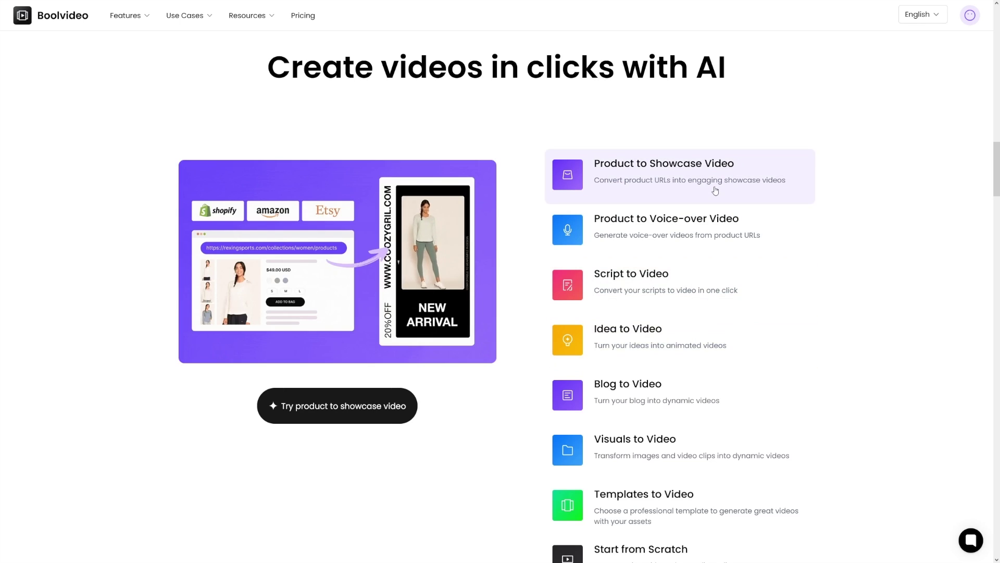
left_click(725, 232)
left_click(707, 275)
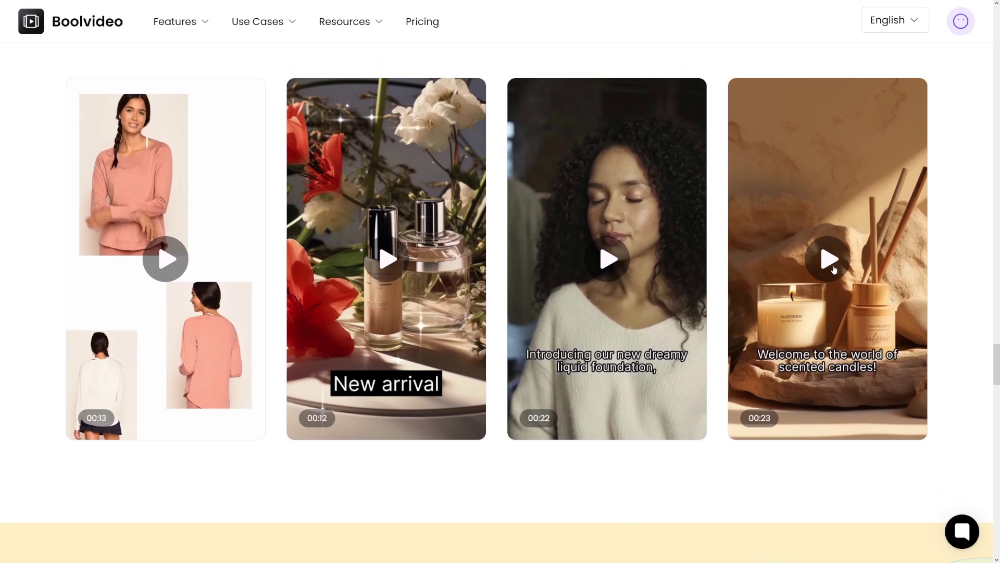
Play the scented candles and liquid foundation sample videos
left_click(828, 259)
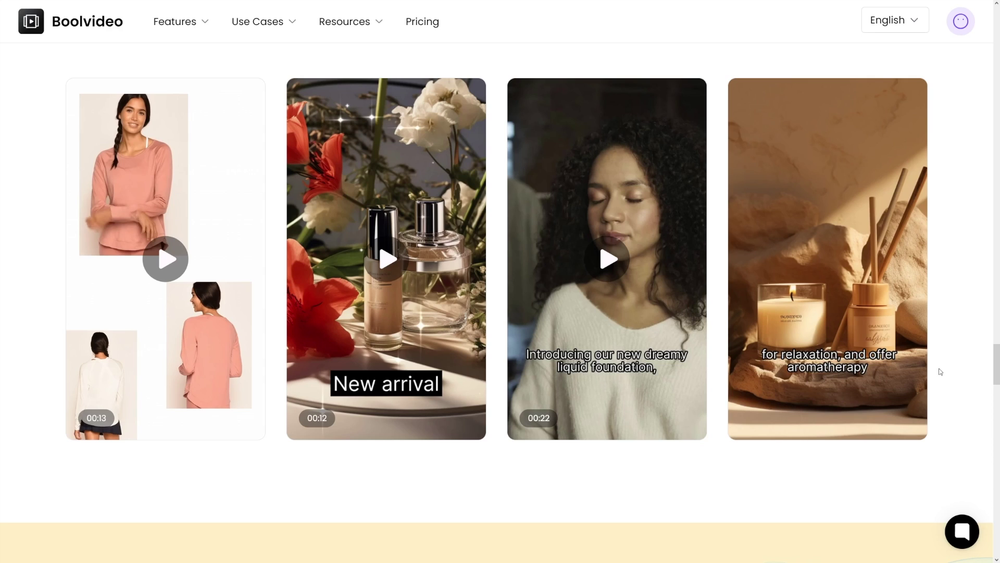
left_click(844, 365)
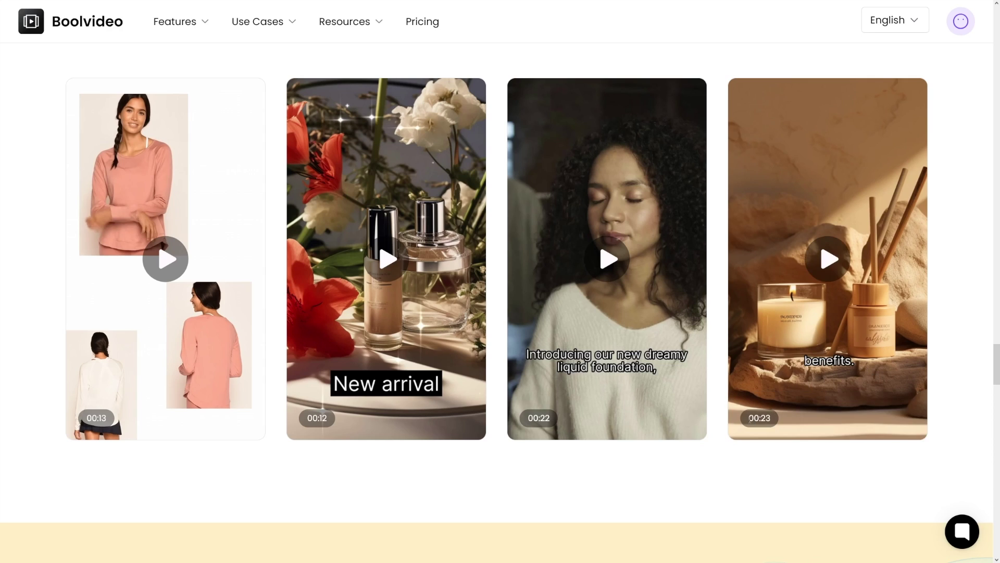
left_click(651, 409)
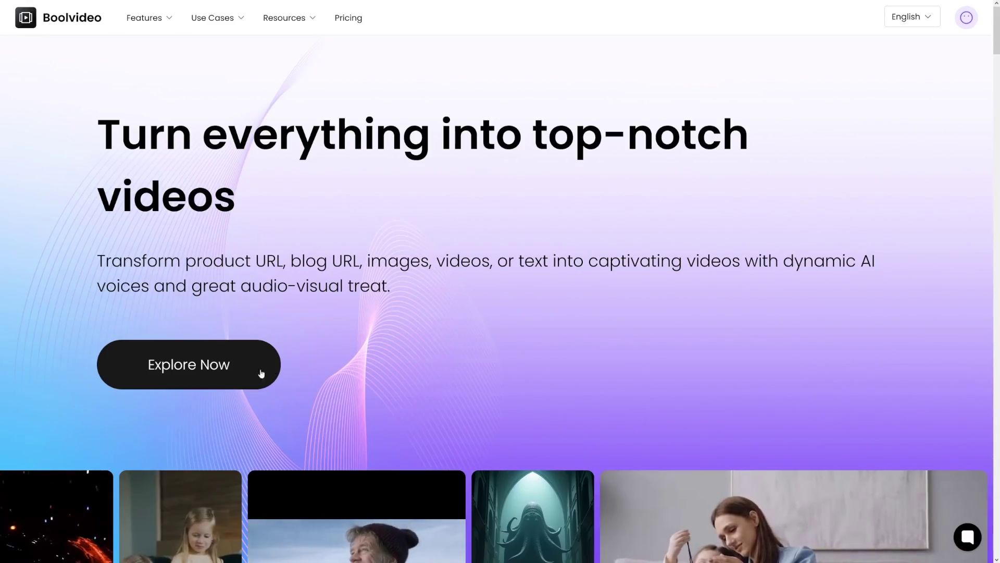
Go to the Create Video dashboard and start a new Product to showcase video
left_click(227, 368)
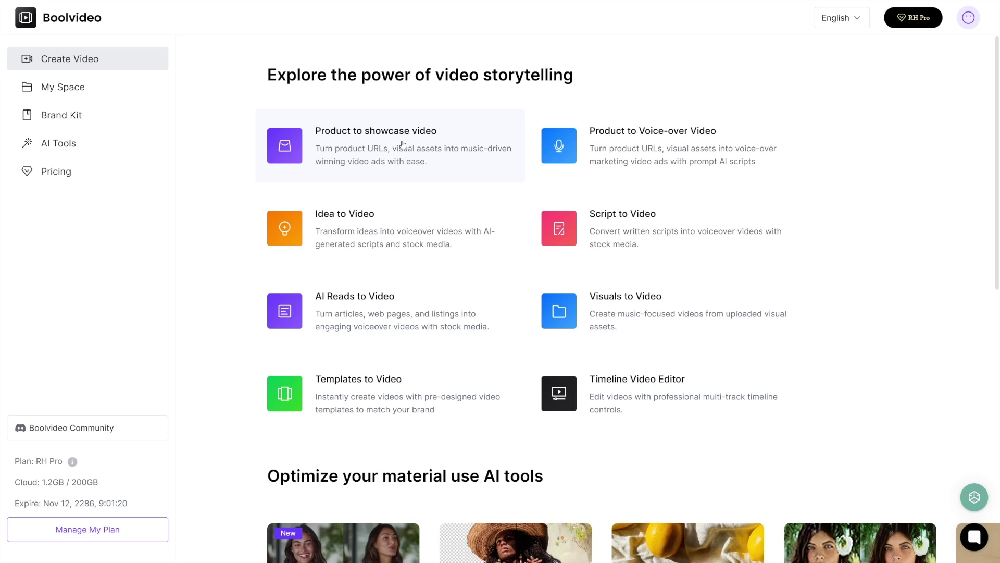
left_click(403, 144)
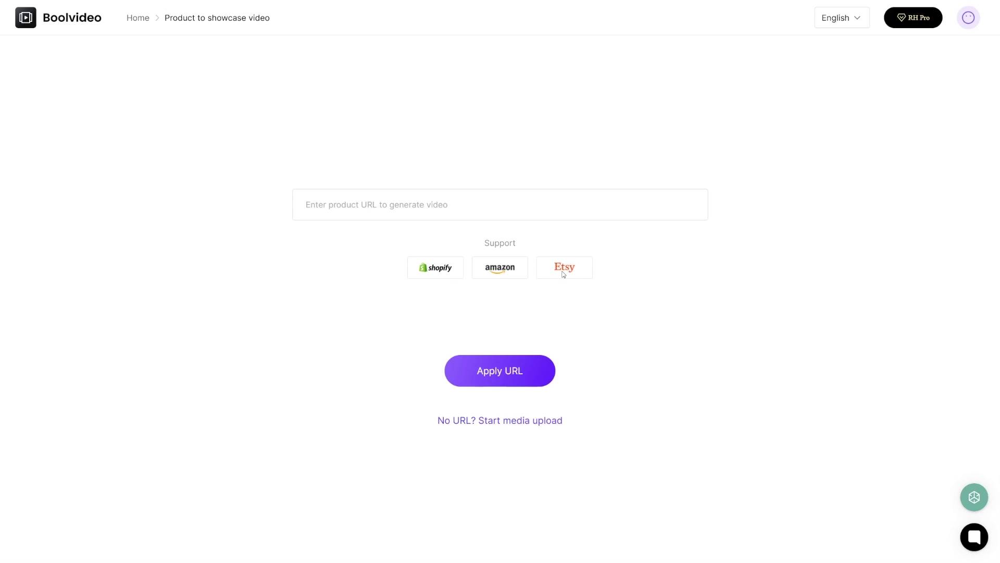
Select the product URL field to prepare for entering an Etsy product link
left_click(455, 210)
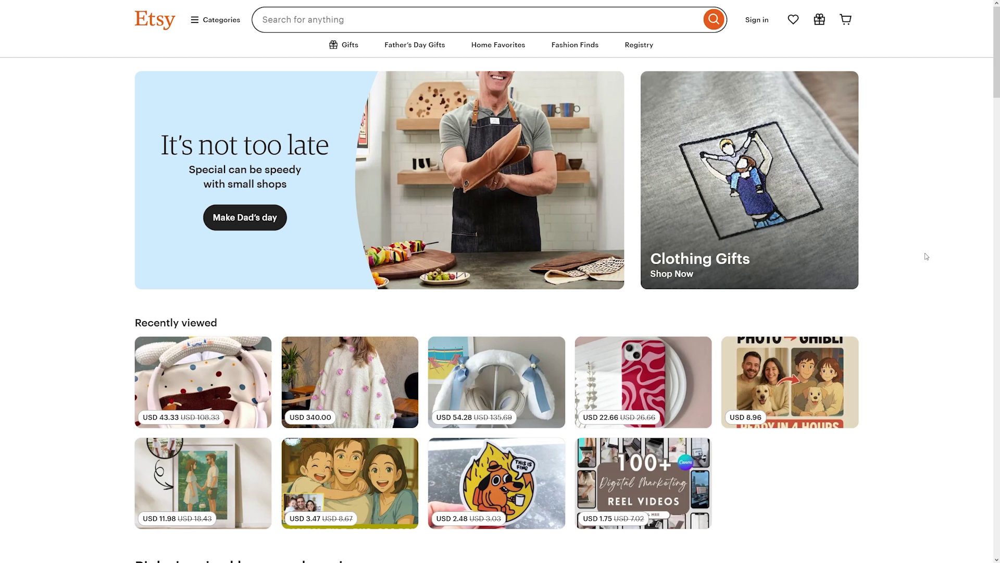
Search Etsy for 'hoodie mens' and open the Cute Cinnamoroll Headphone Cover listing
left_click(364, 27)
type("headphones")
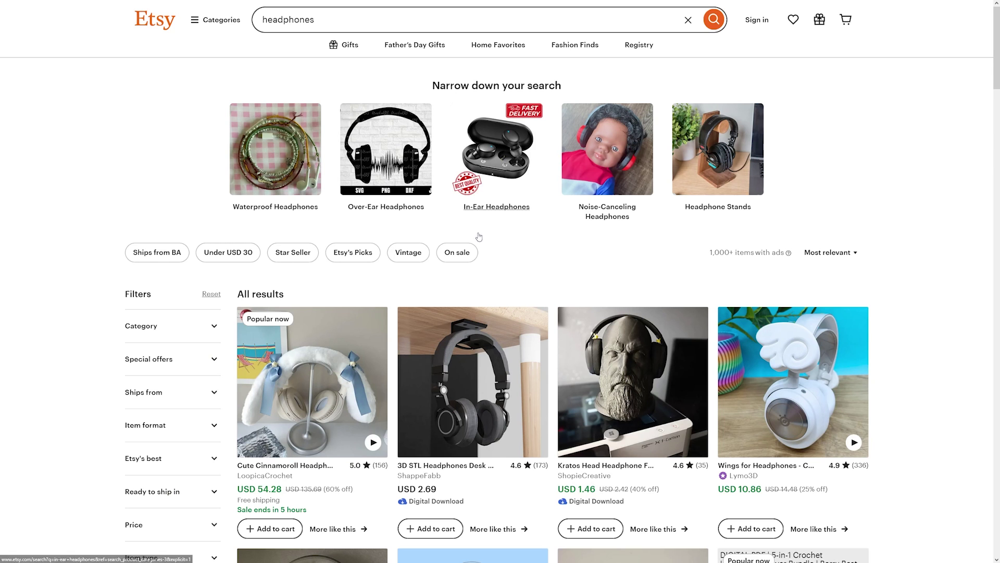
scroll(506, 232, "down", 2)
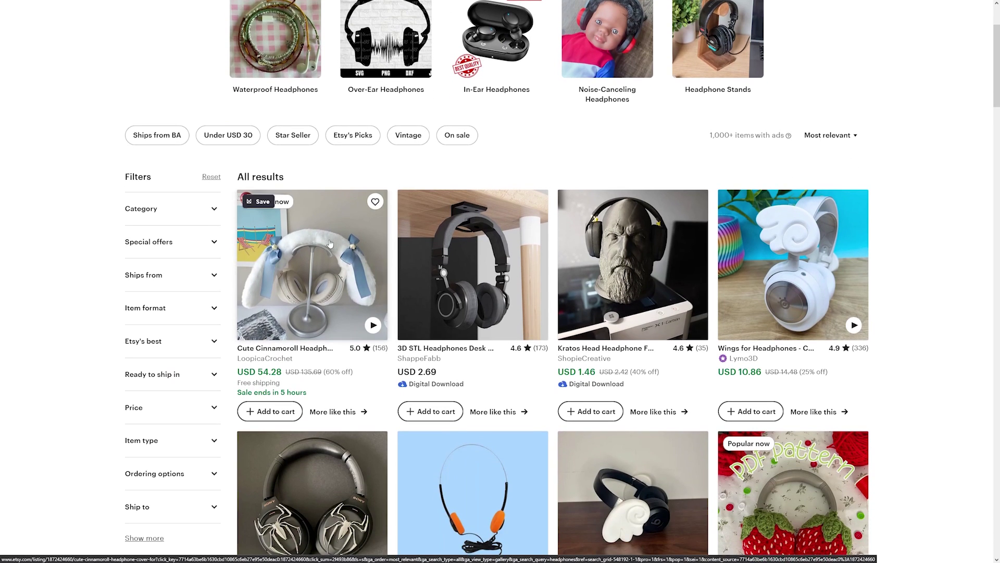
left_click(330, 244)
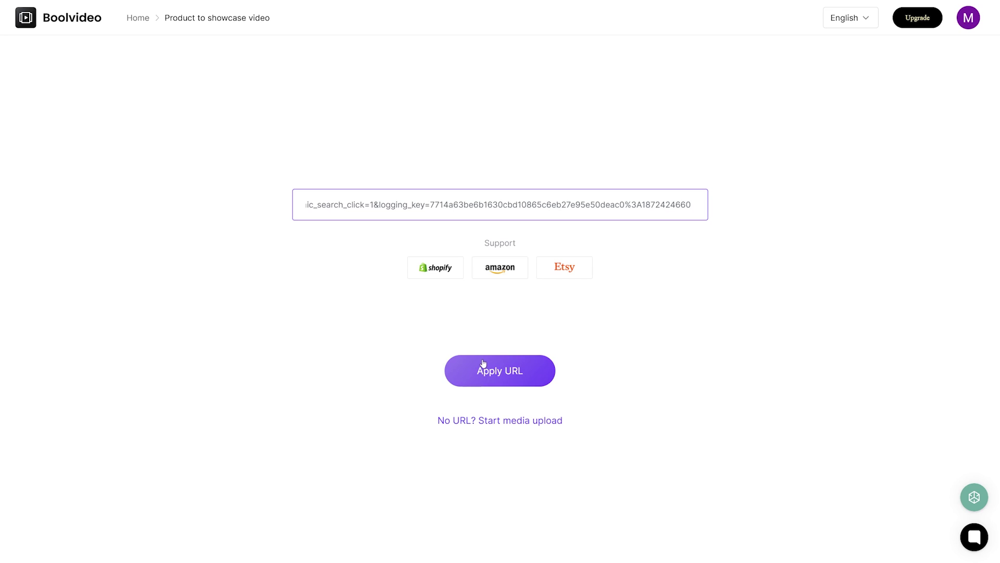
Apply the pasted Etsy URL to import nine product photos and the Features description
left_click(537, 375)
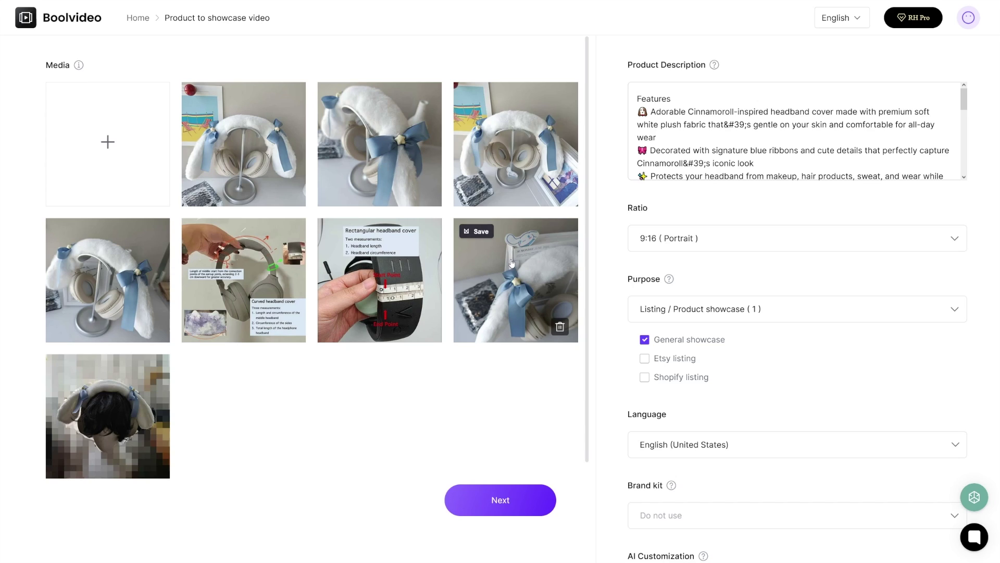
left_click(755, 130)
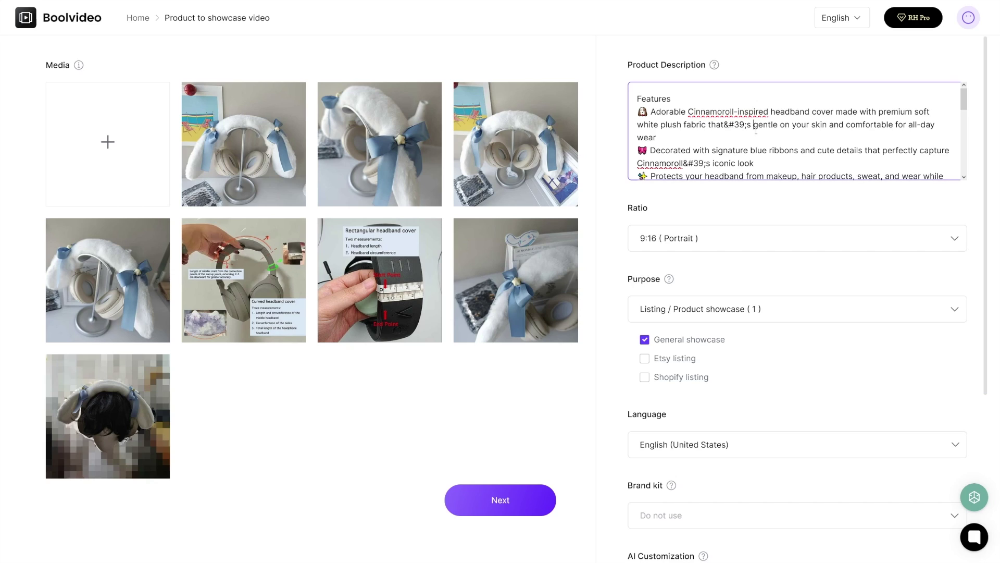
scroll(755, 132, "down", 3)
scroll(755, 133, "up", 3)
left_click(845, 246)
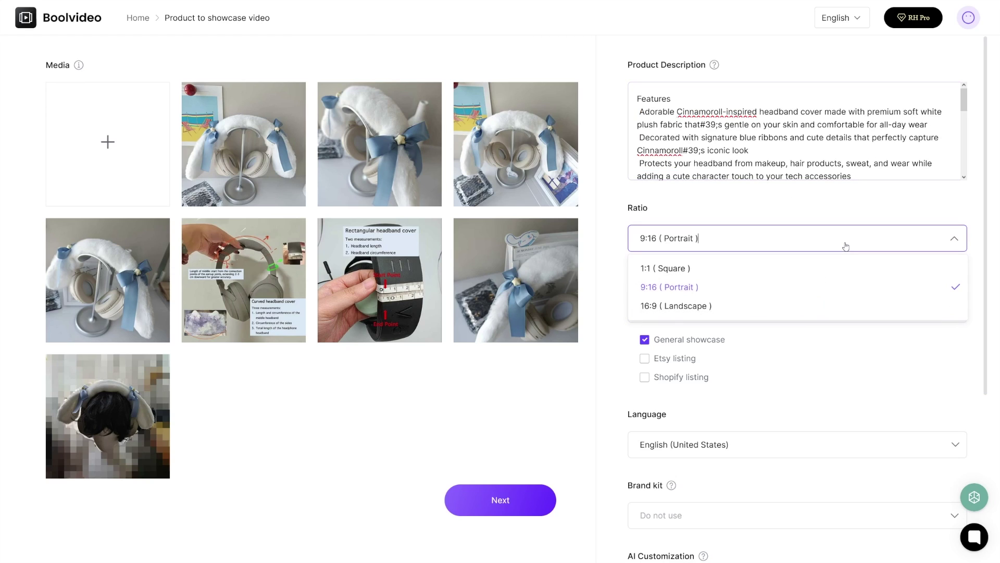
left_click(699, 287)
scroll(815, 321, "down", 2)
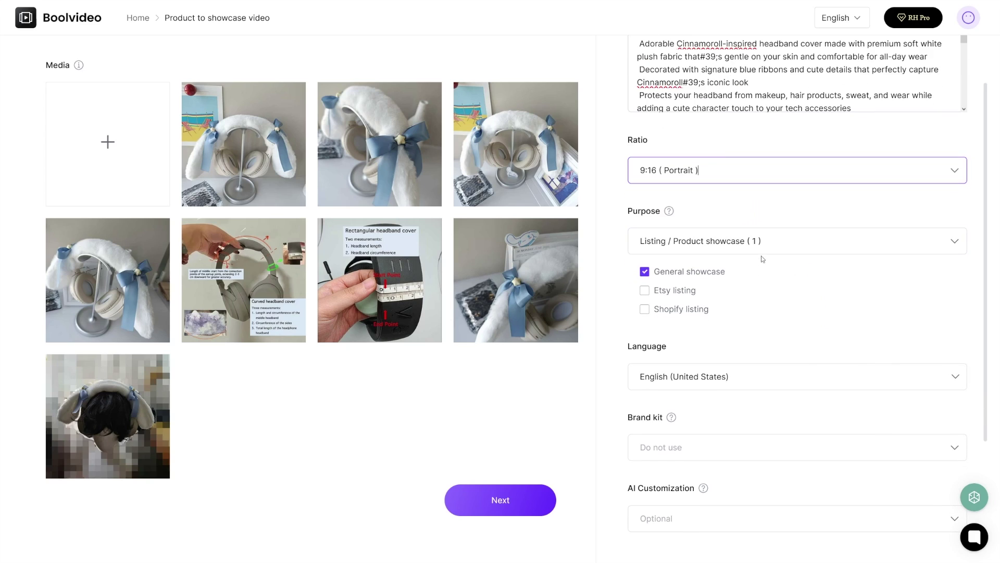
left_click(802, 246)
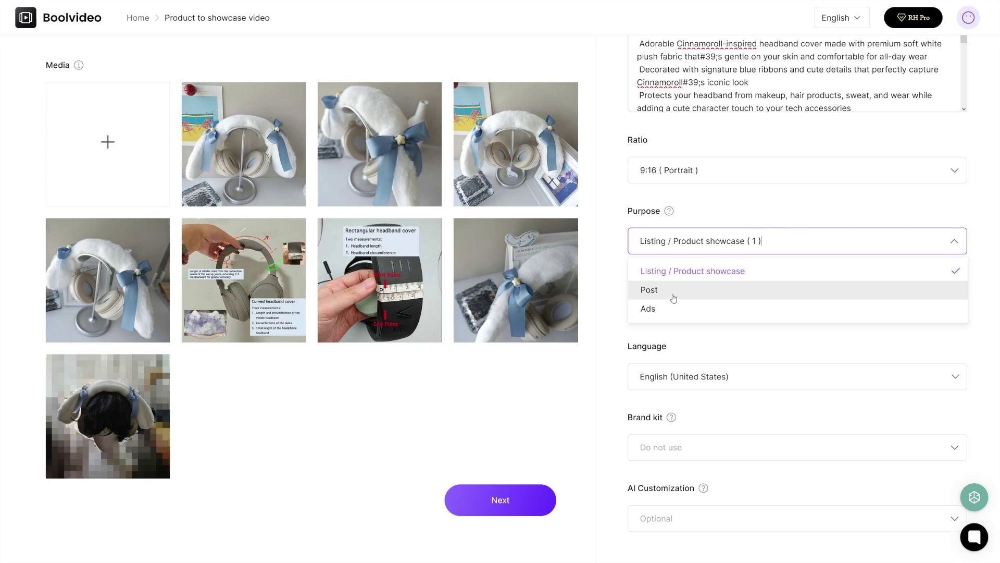
left_click(791, 205)
scroll(797, 261, "down", 2)
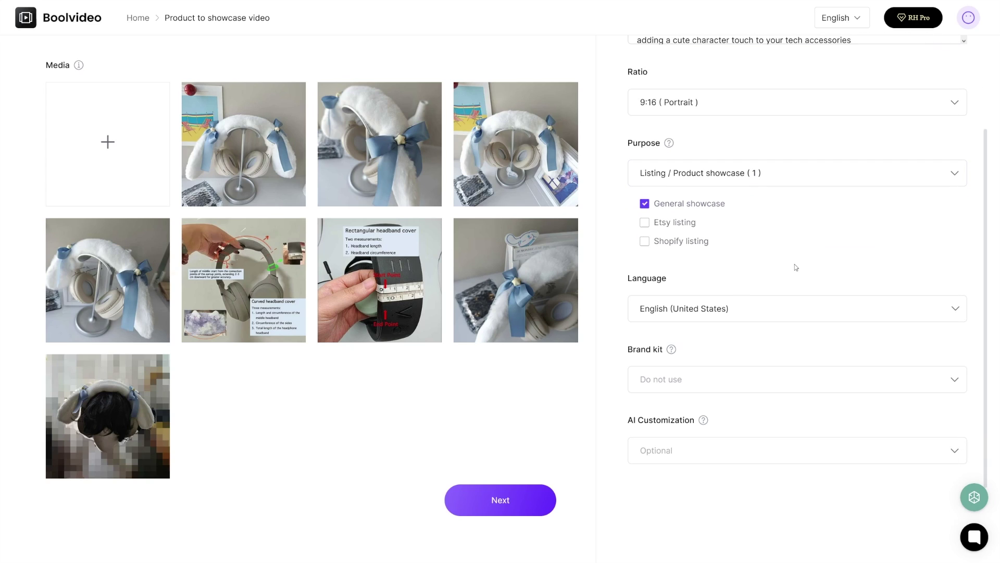
scroll(785, 256, "down", 2)
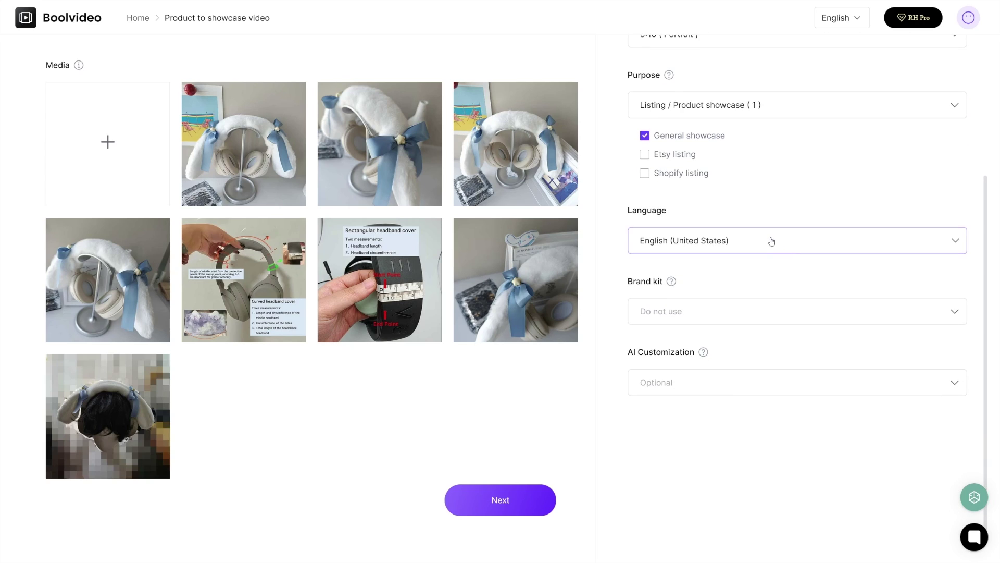
Keep English (United States) as the video language and apply no brand kit
left_click(765, 243)
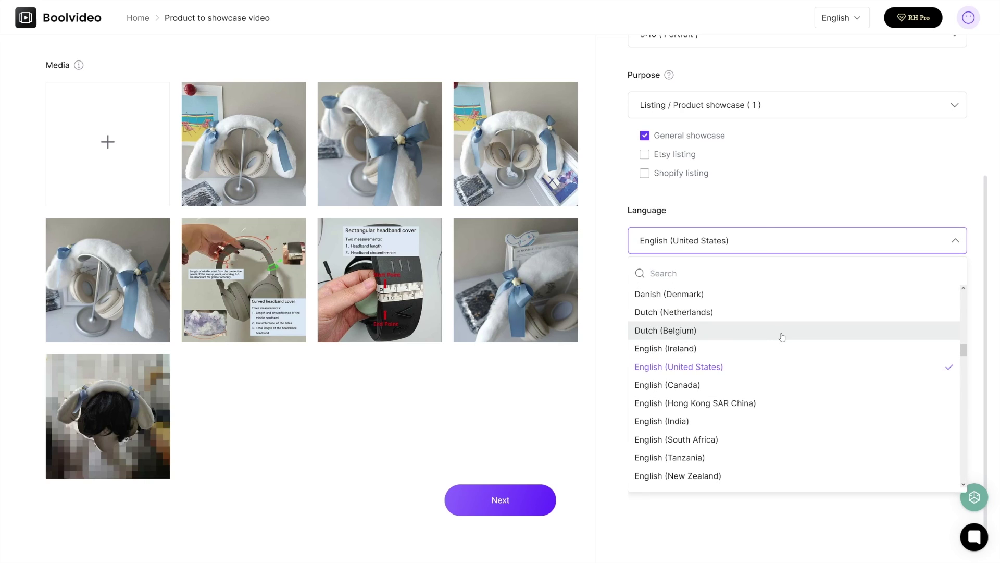
scroll(782, 337, "down", 10)
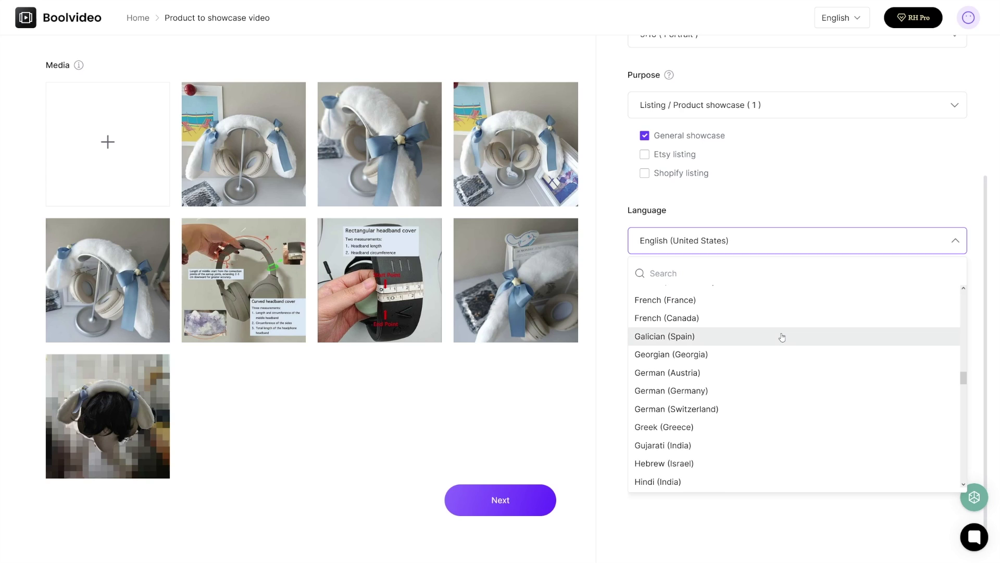
scroll(782, 337, "up", 10)
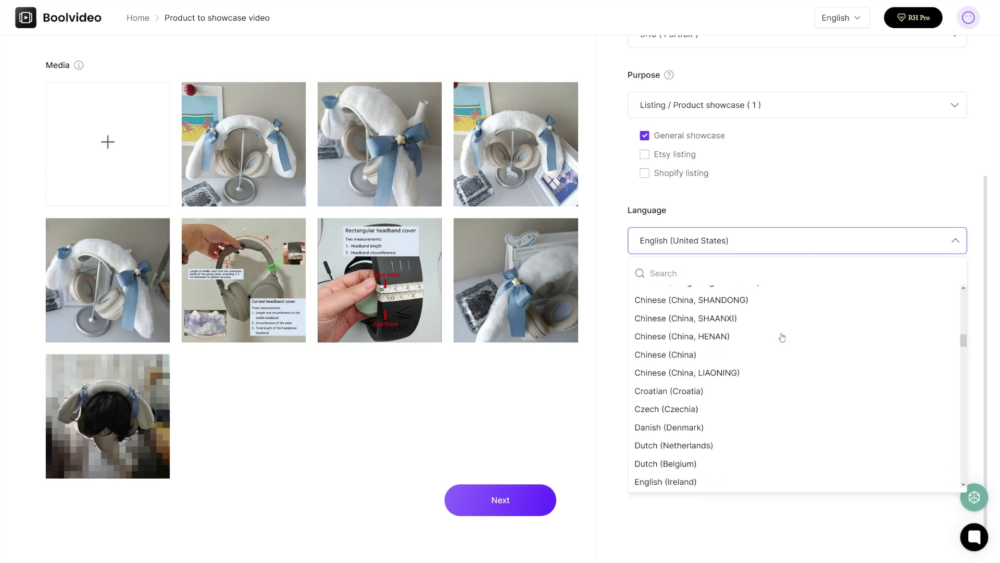
left_click(789, 198)
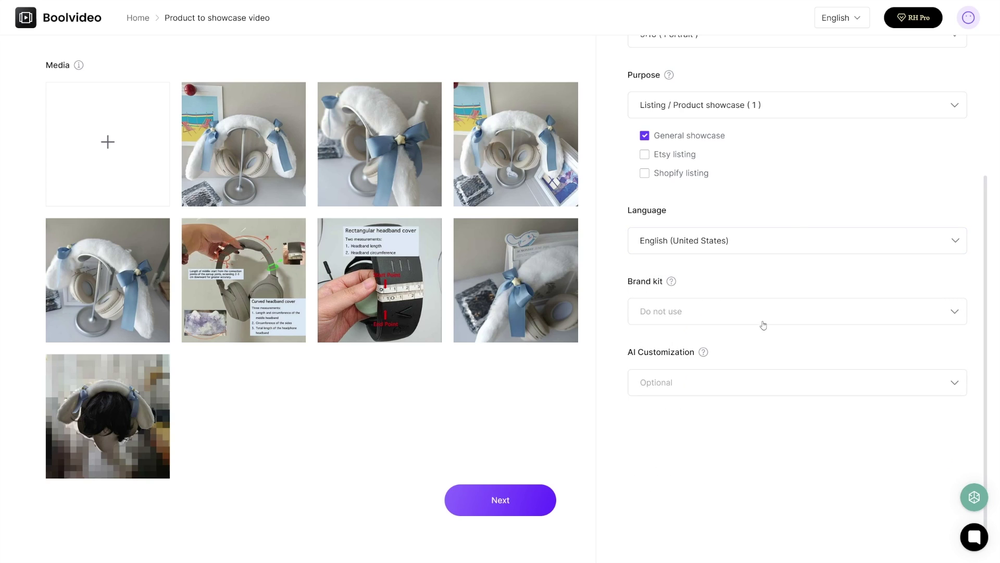
left_click(779, 313)
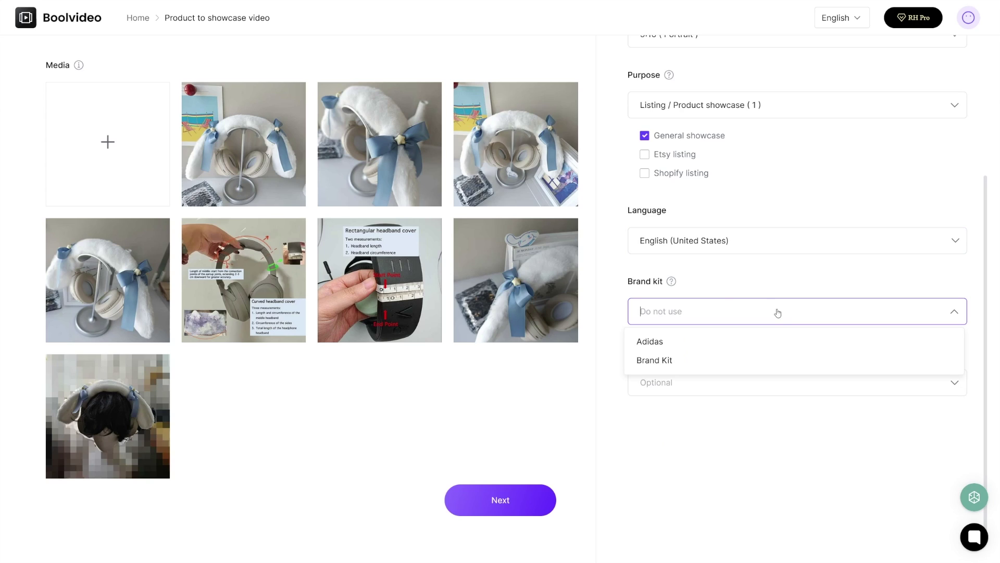
left_click(779, 275)
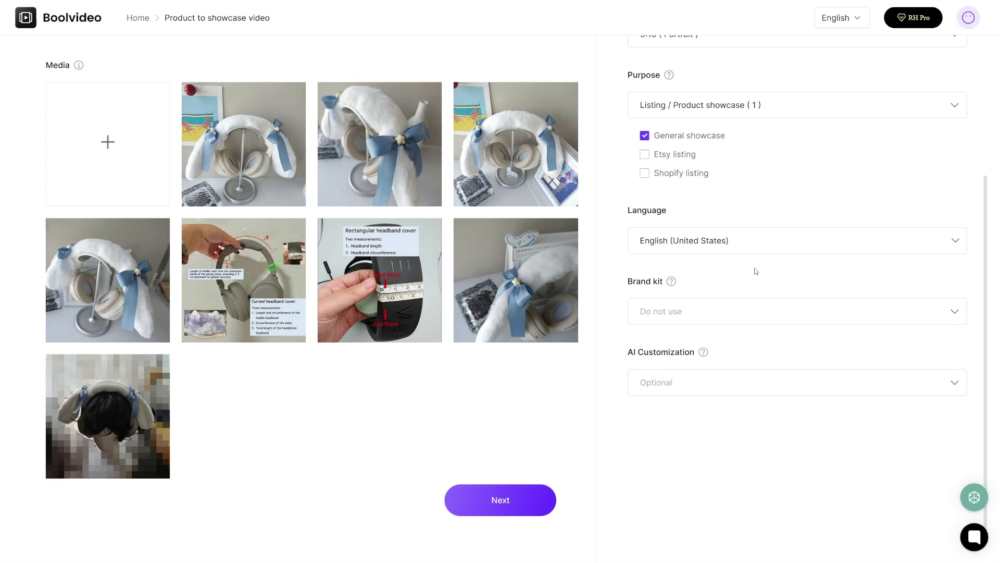
Set AI customization to Moderate and proceed to video style selection
left_click(767, 386)
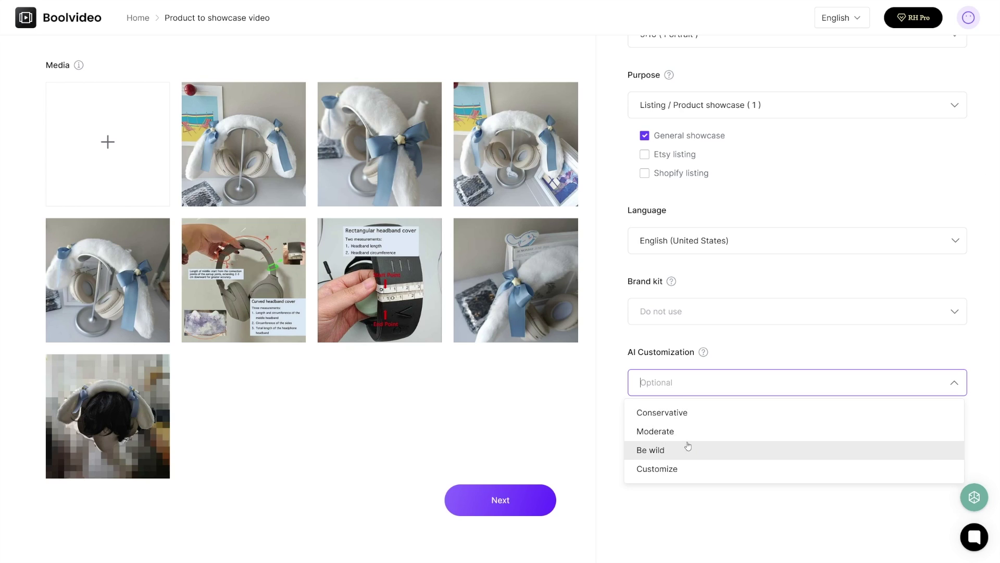
left_click(713, 438)
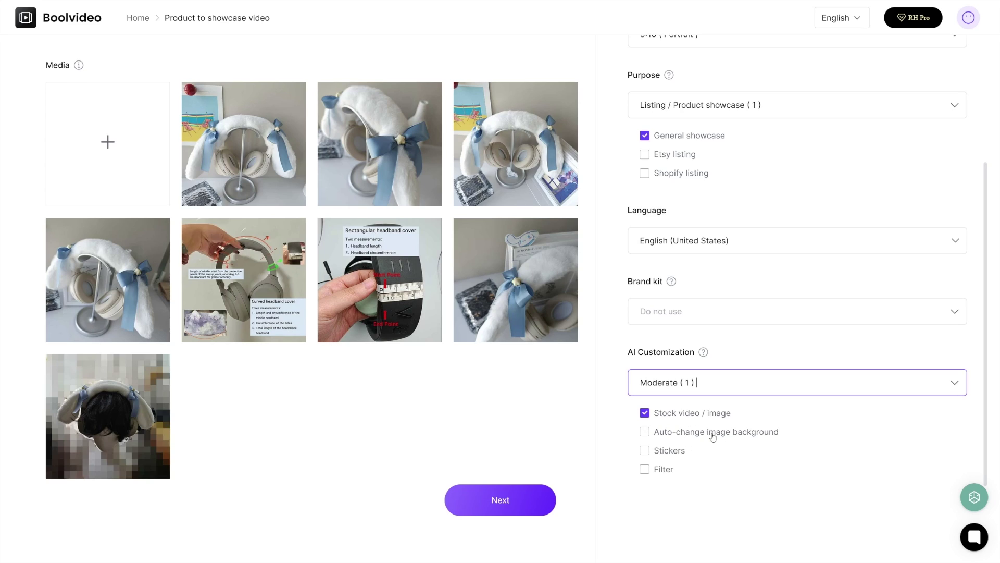
scroll(750, 452, "down", 2)
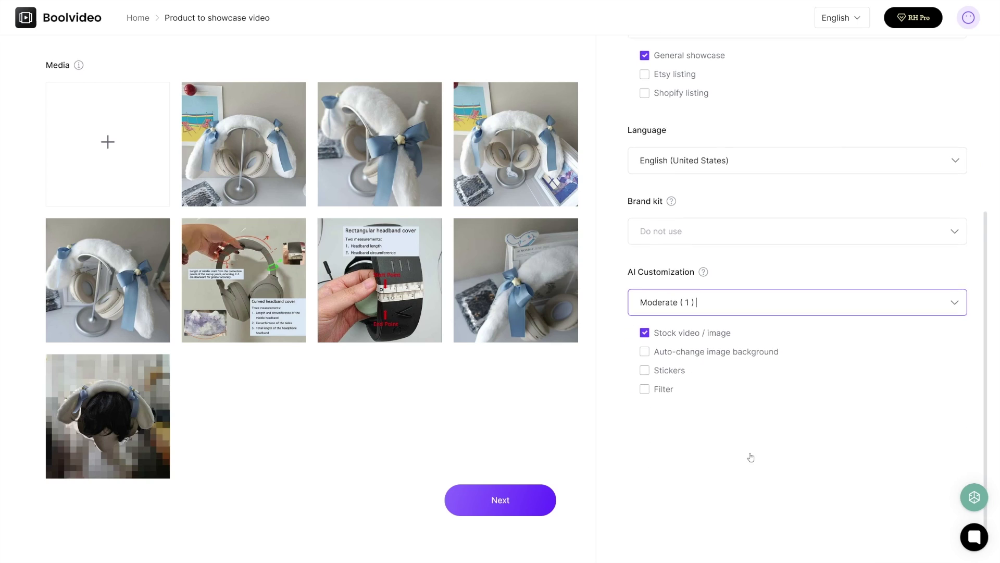
left_click(516, 505)
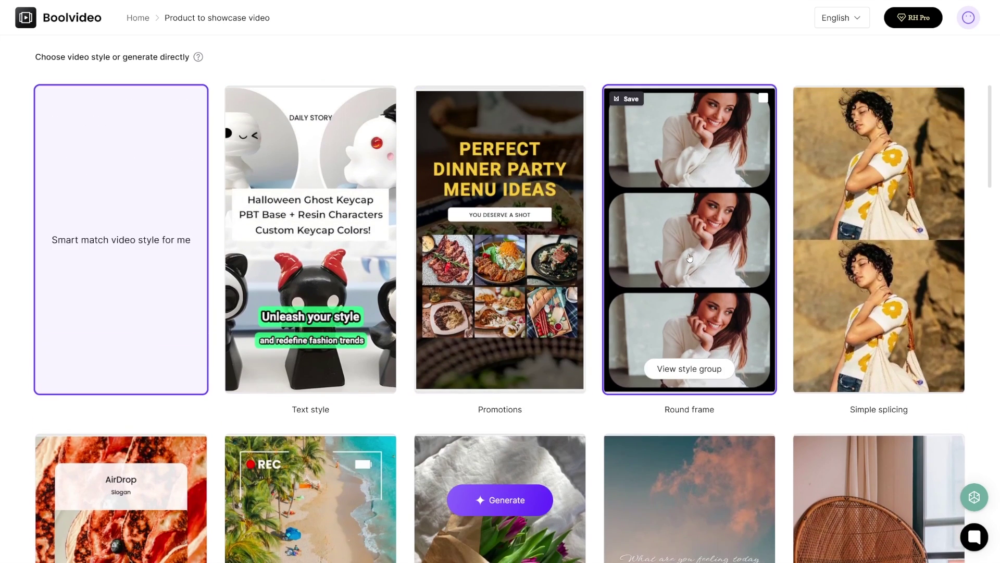
Pick the Instagram style with the tulip bouquet sample and generate the showcase video
scroll(651, 246, "down", 5)
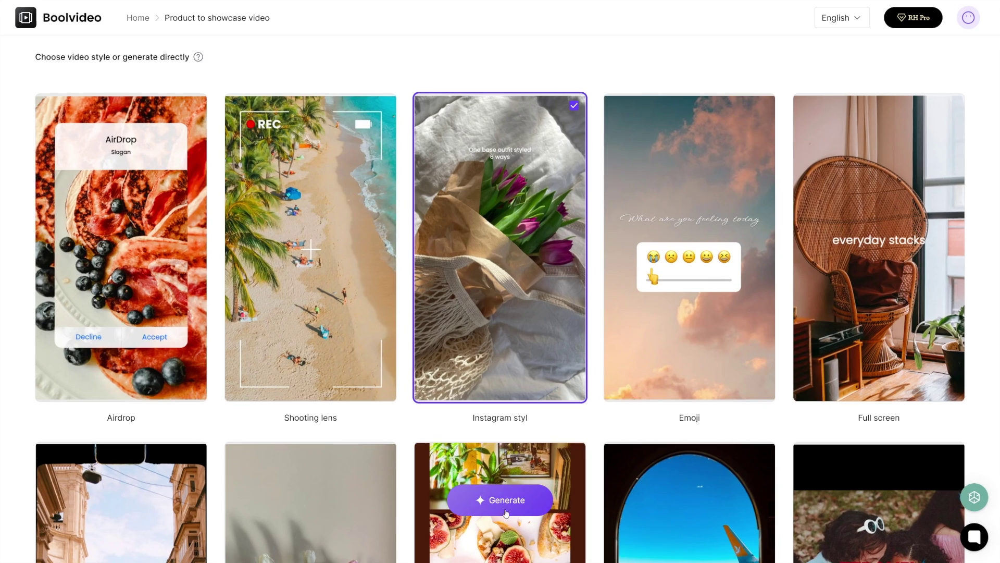
left_click(502, 502)
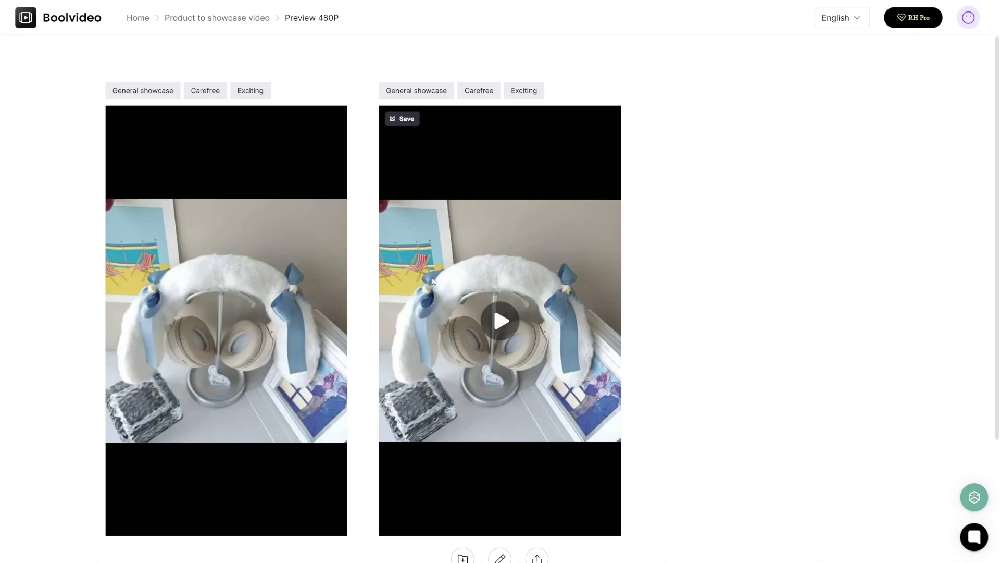
Play the first generated headband showcase video and rewind it to the start
left_click(334, 244)
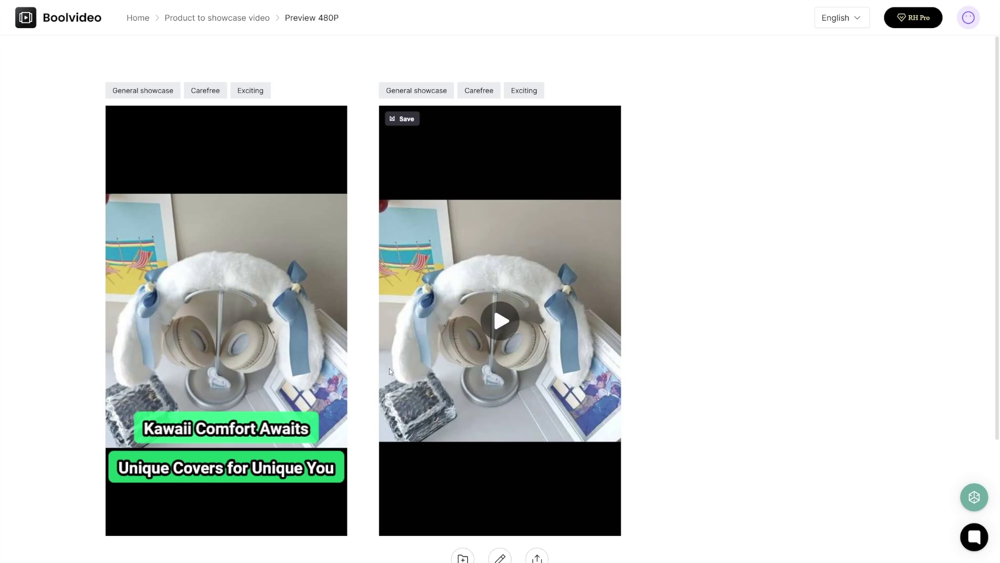
scroll(355, 375, "down", 1)
scroll(355, 375, "down", 2)
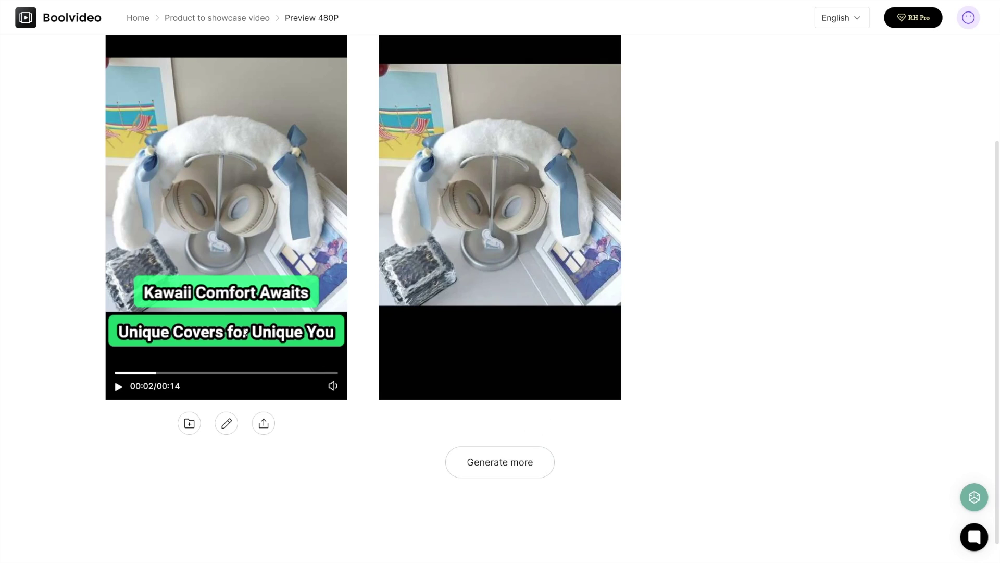
scroll(265, 282, "up", 2)
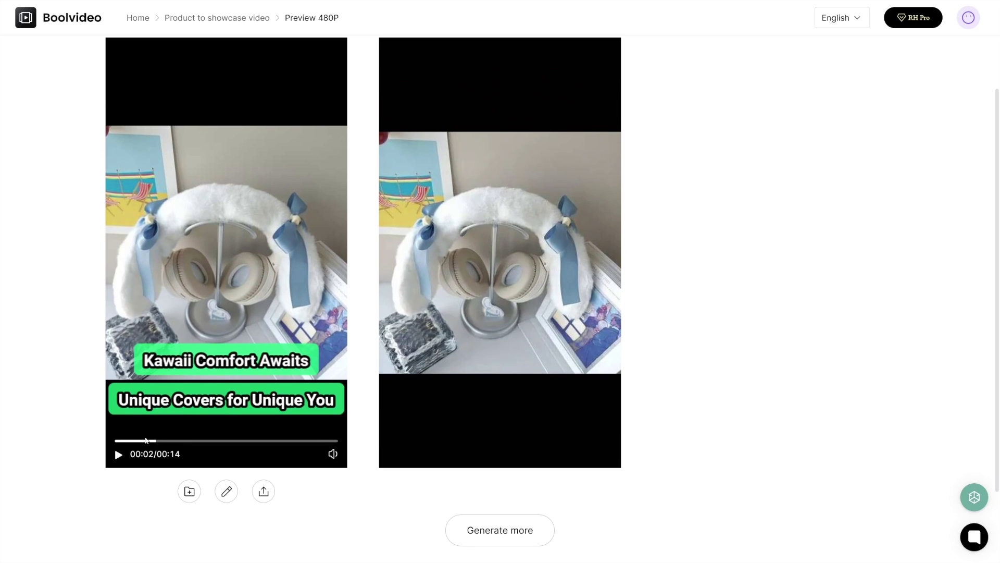
left_click_drag(147, 440, 118, 442)
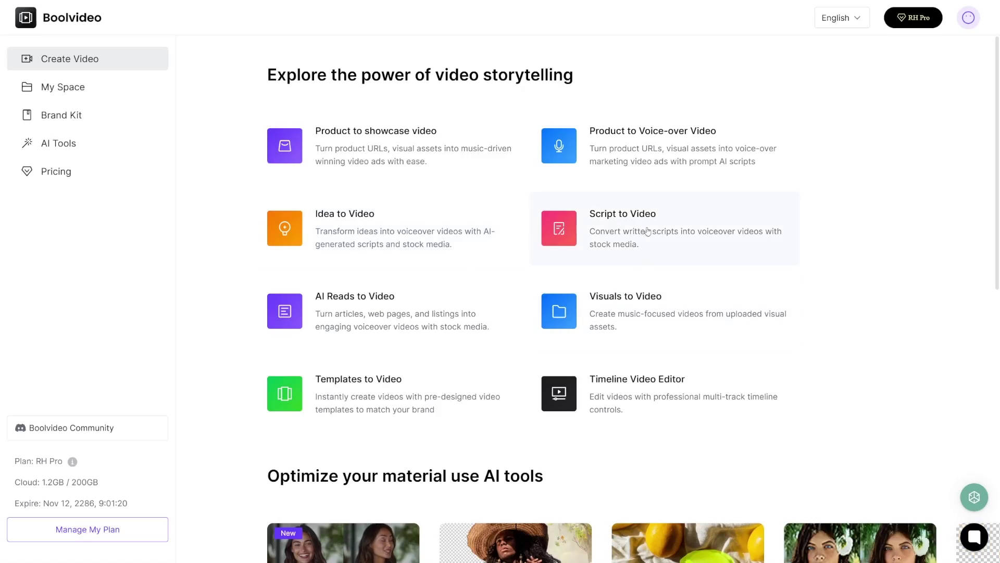
Create a Script to Video project from the AI sleep-habits script at 9:16 and generate it
left_click(643, 235)
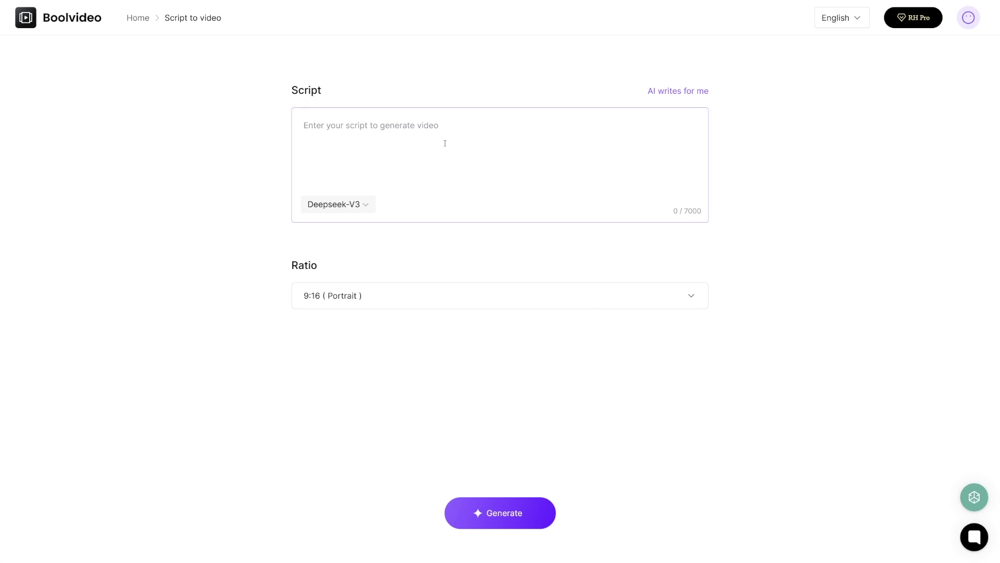
left_click(674, 123)
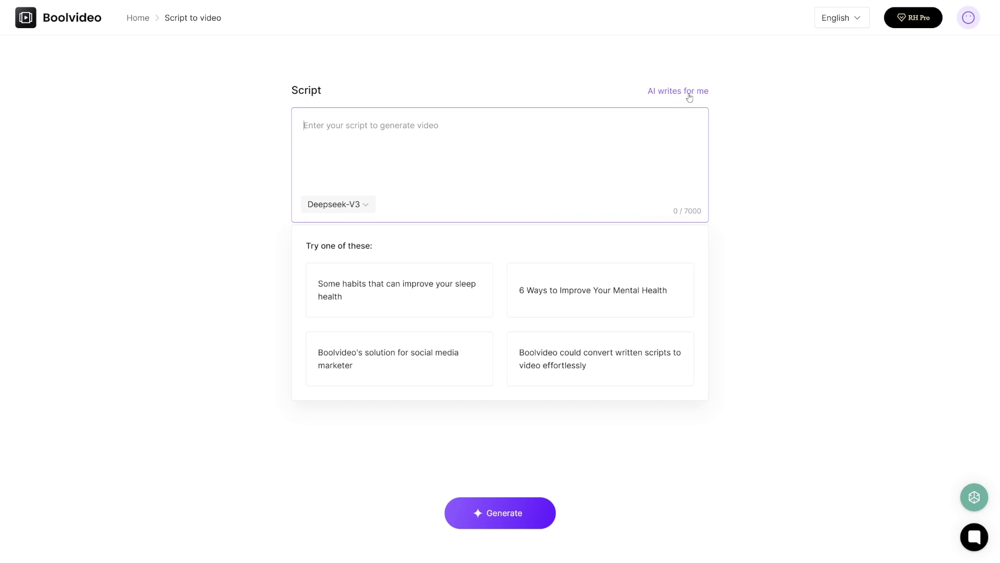
left_click(400, 297)
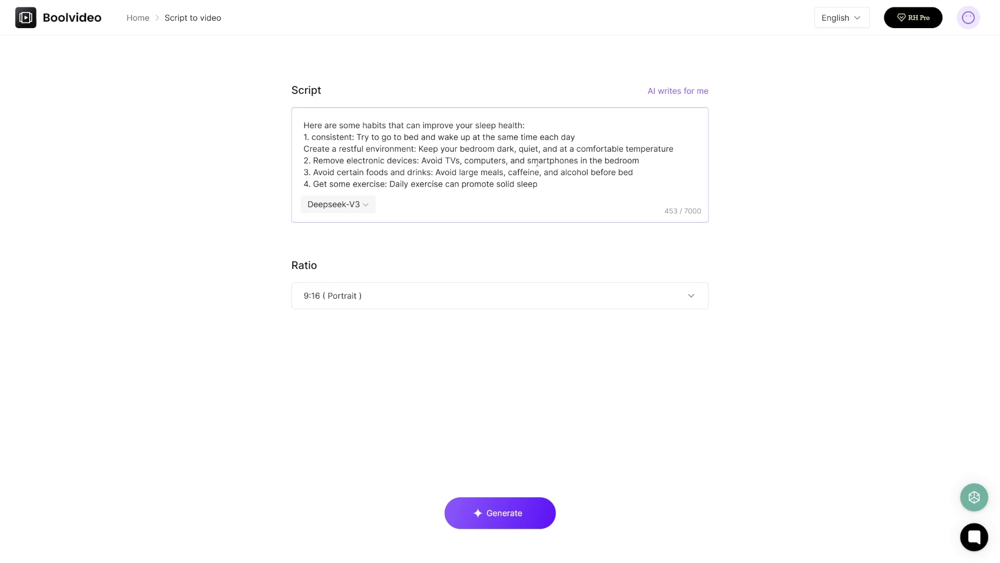
left_click(441, 301)
left_click(442, 301)
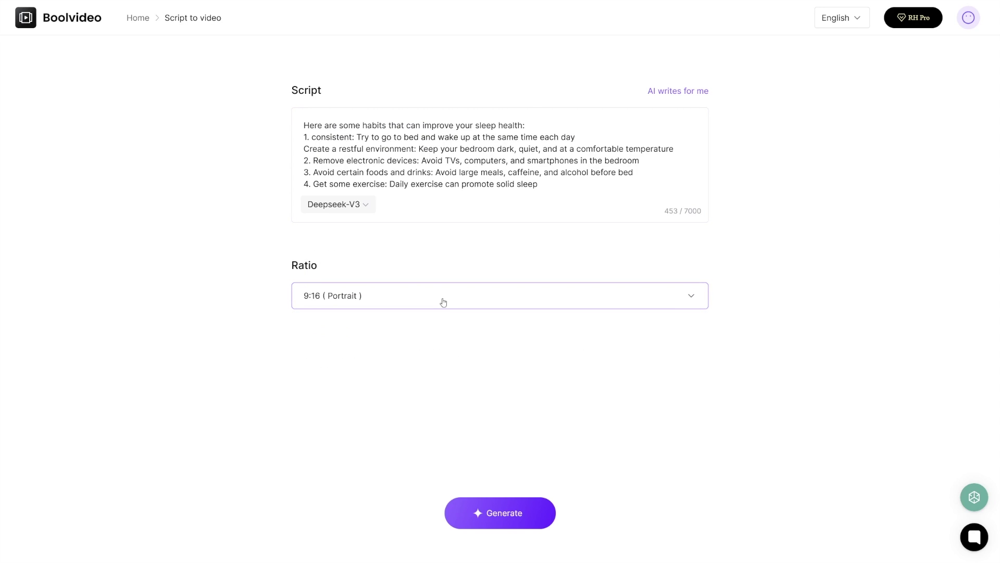
left_click(521, 508)
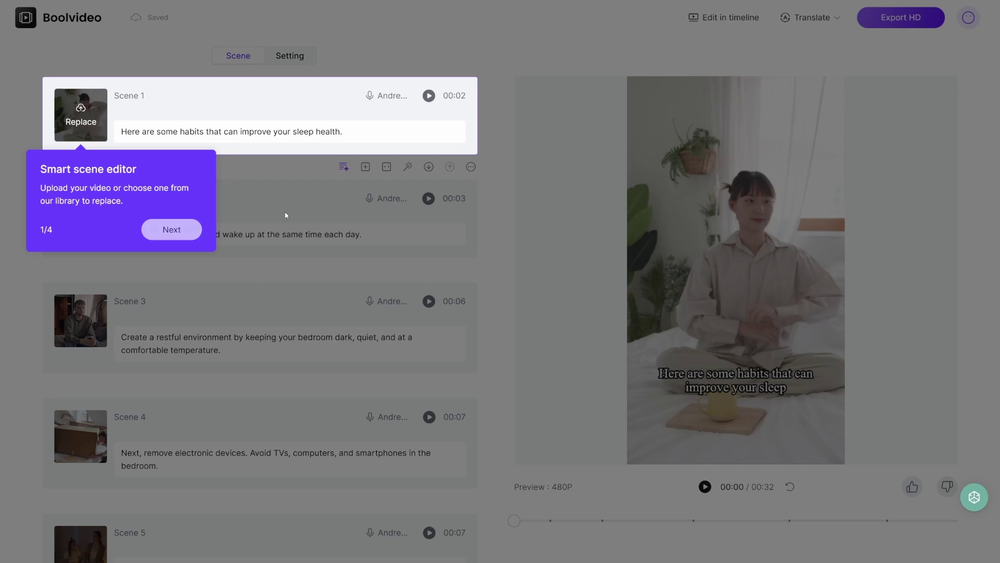
left_click(171, 231)
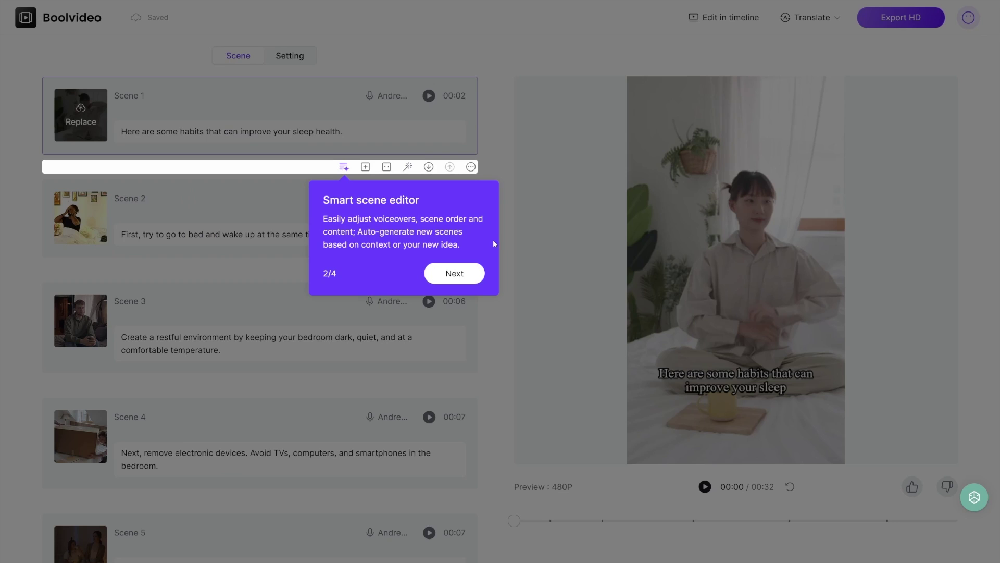
left_click(470, 275)
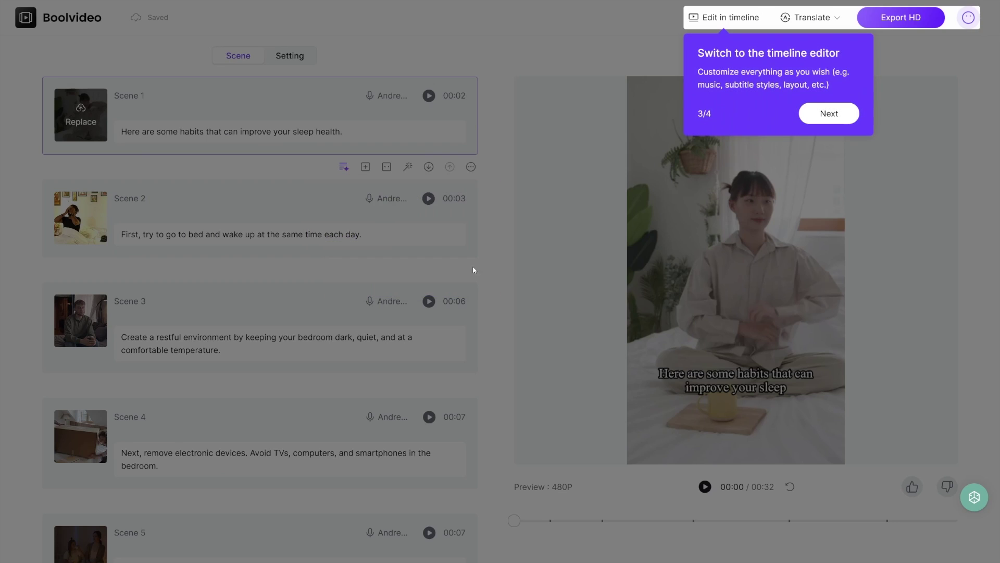
left_click(827, 114)
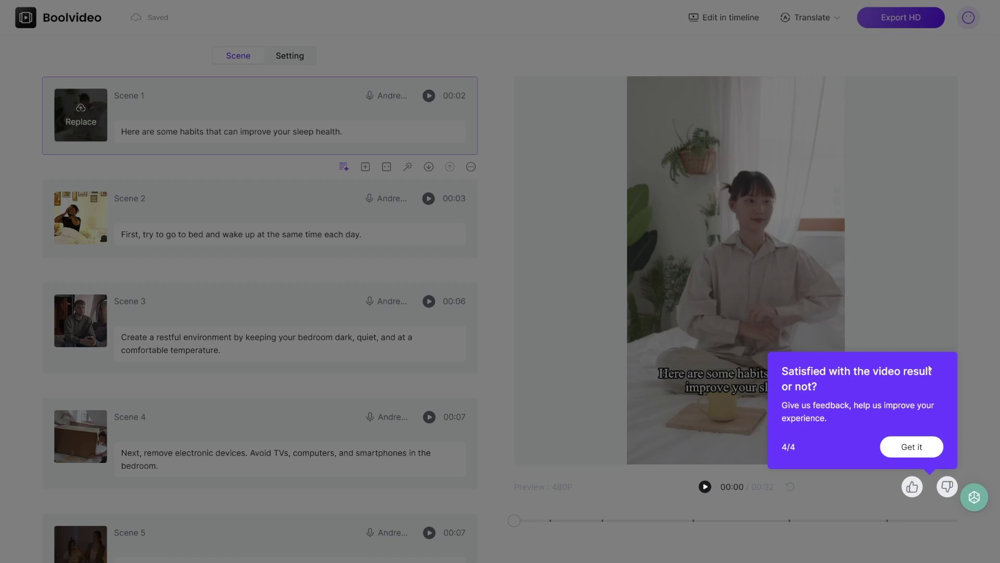
left_click(345, 135)
left_click_drag(334, 131, 374, 144)
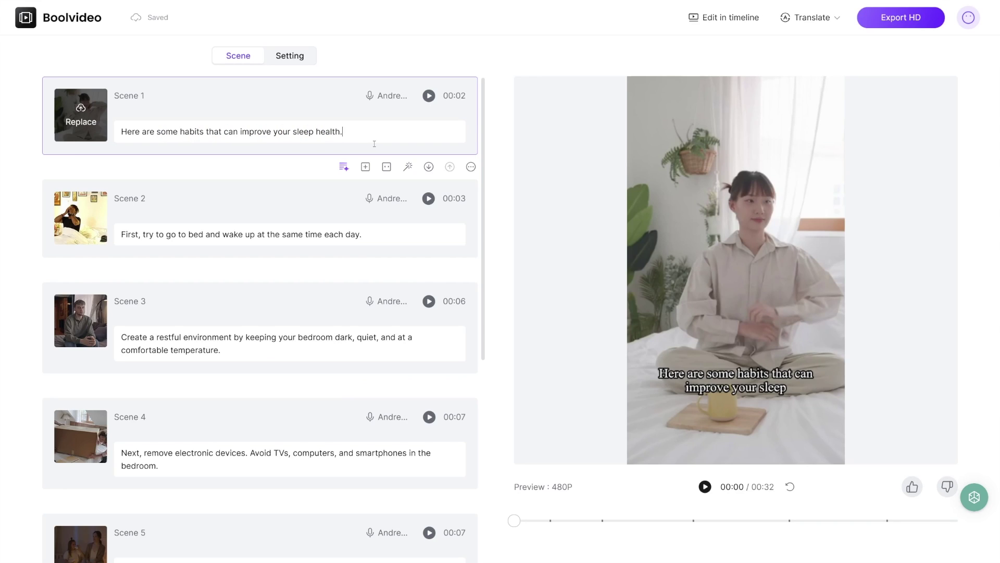
left_click(91, 128)
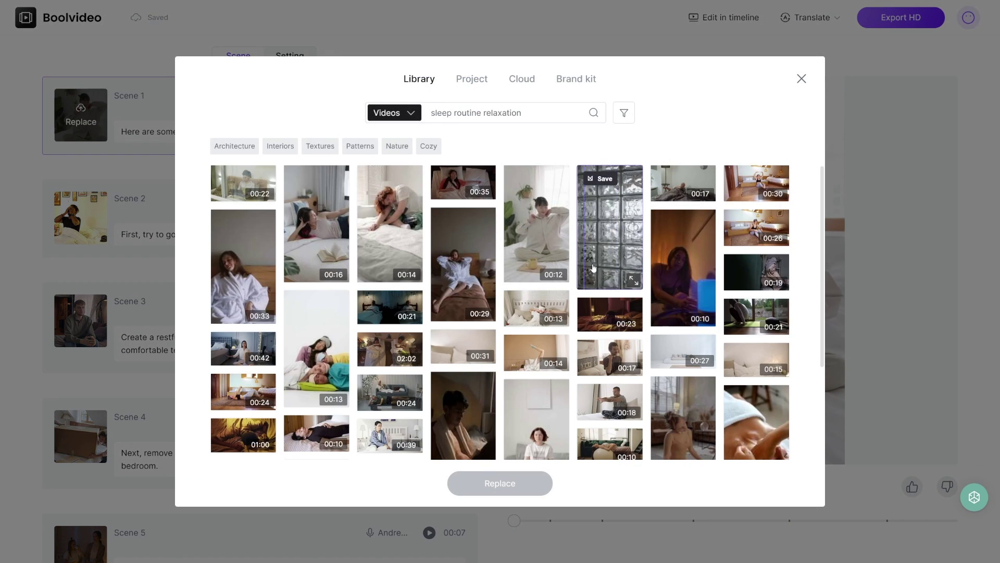
scroll(527, 241, "down", 3)
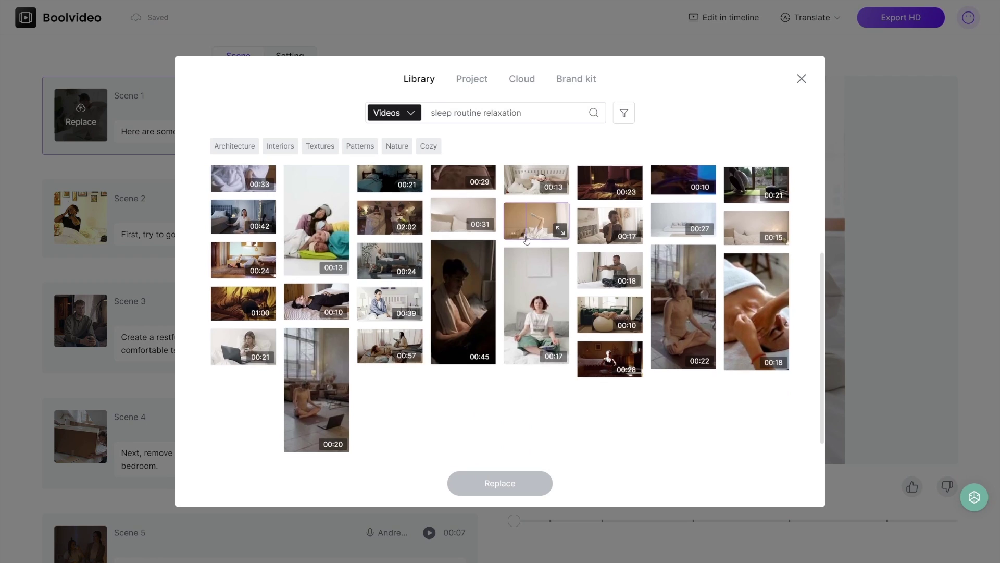
scroll(527, 241, "down", 1)
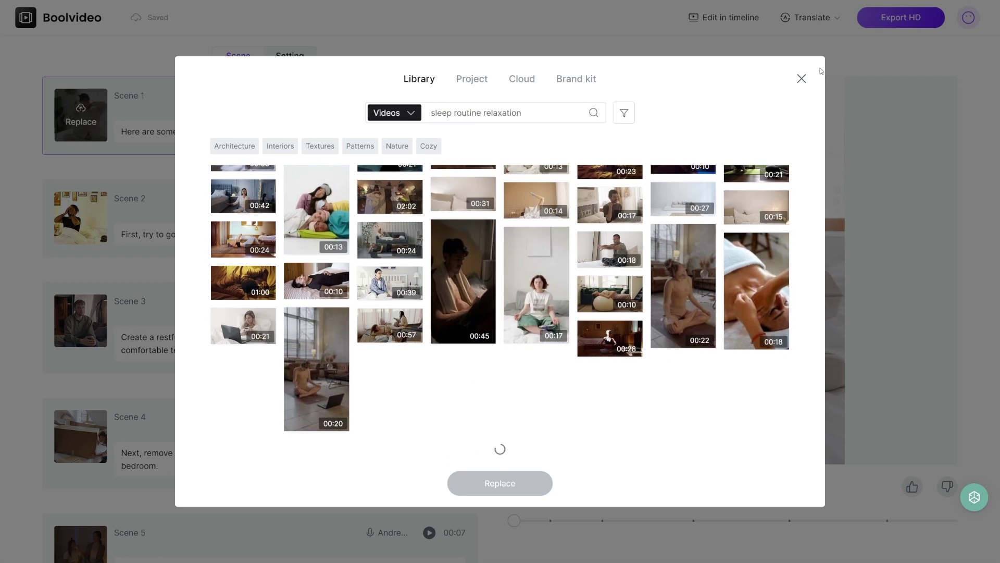
left_click(802, 79)
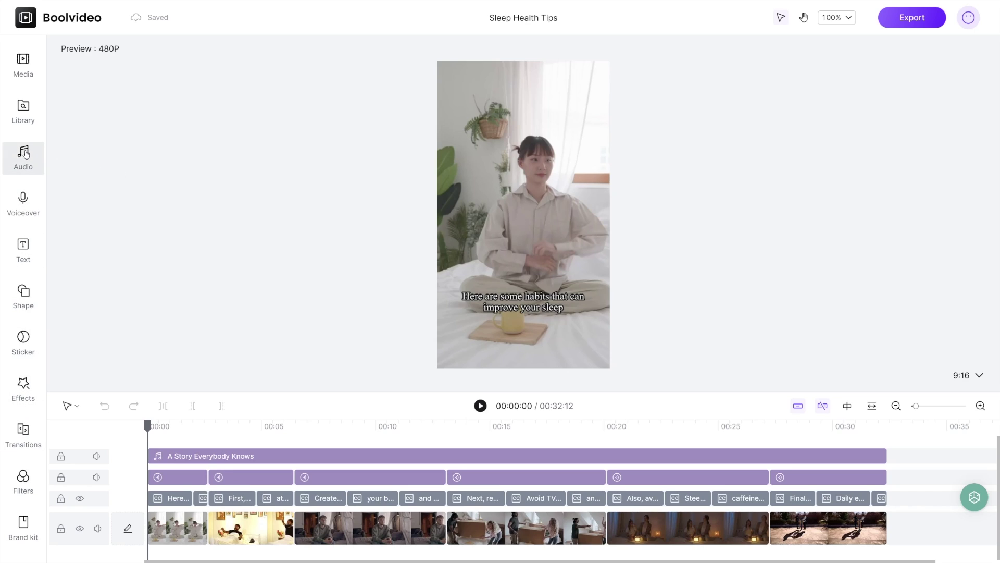
Open the Media panel of the Sleep Health Tips project in the timeline editor
left_click(28, 63)
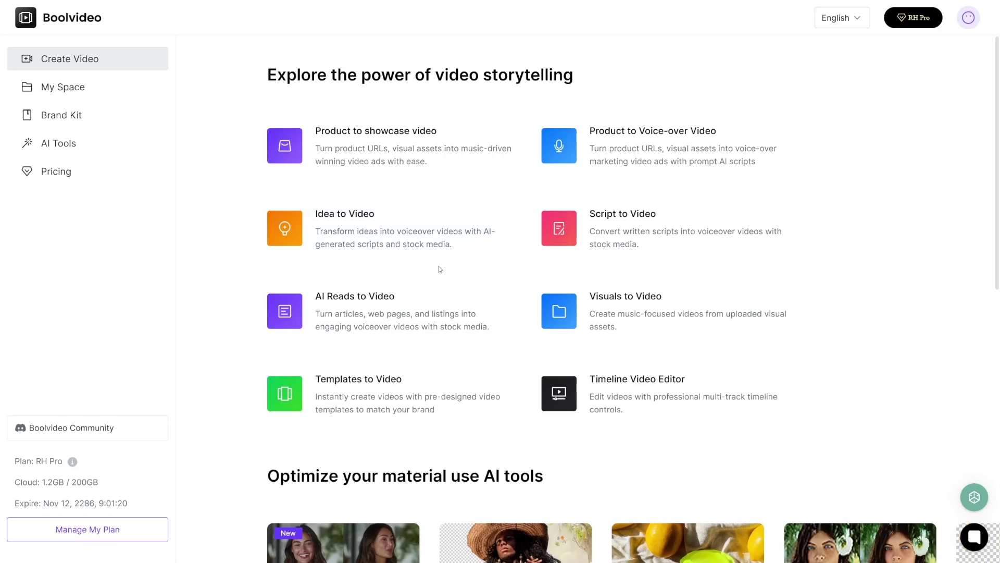
Open the Animate Image with AI tool and dismiss its tutorial video
scroll(440, 268, "down", 4)
scroll(439, 266, "down", 1)
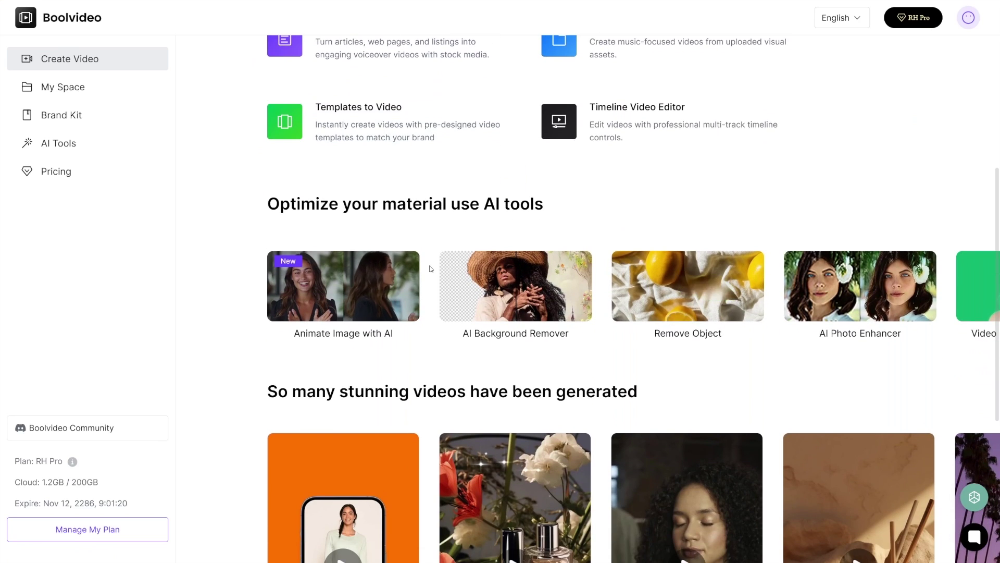
left_click(349, 286)
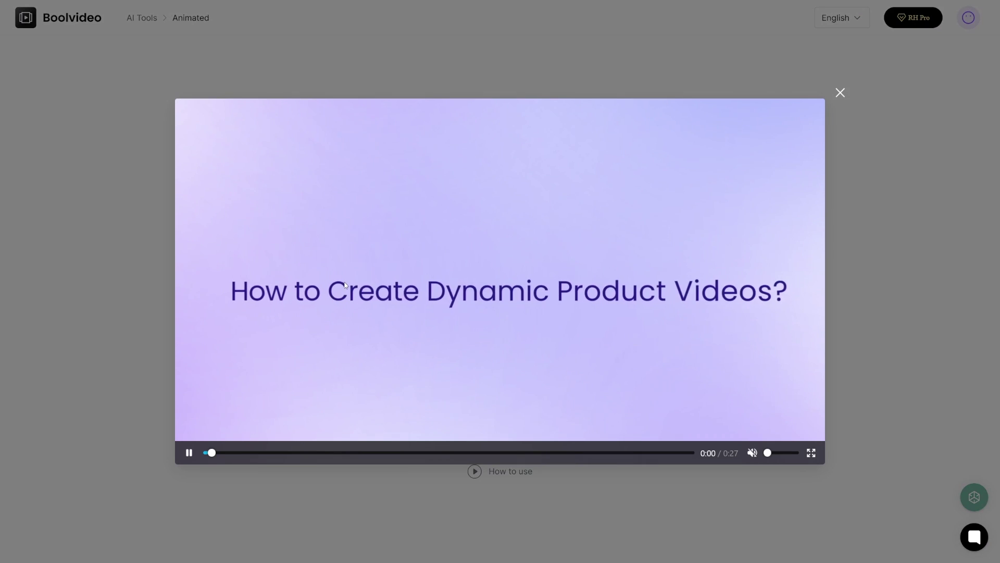
left_click(841, 93)
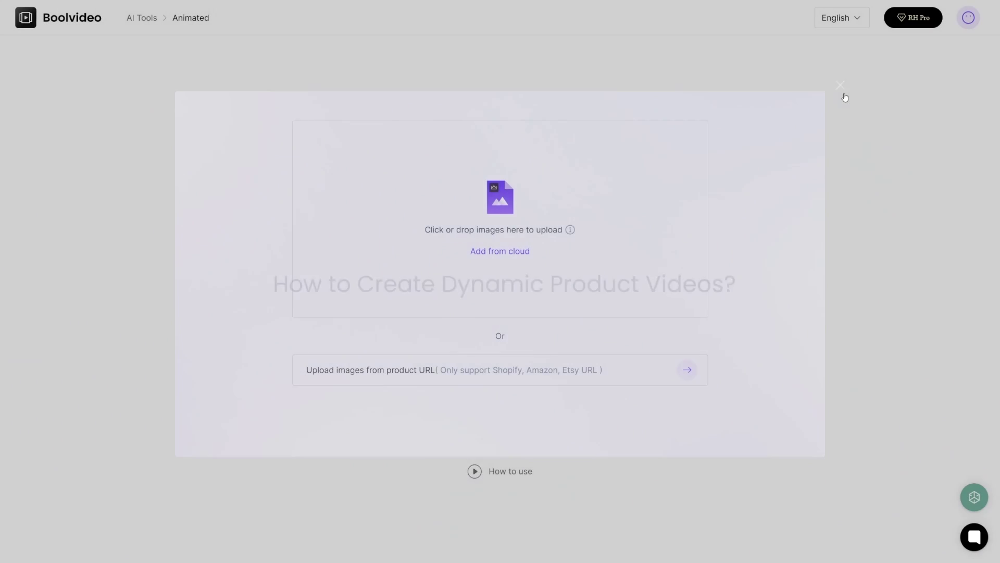
Import the sweater photos from a product URL and open the 'How to prompt' guide
left_click(436, 372)
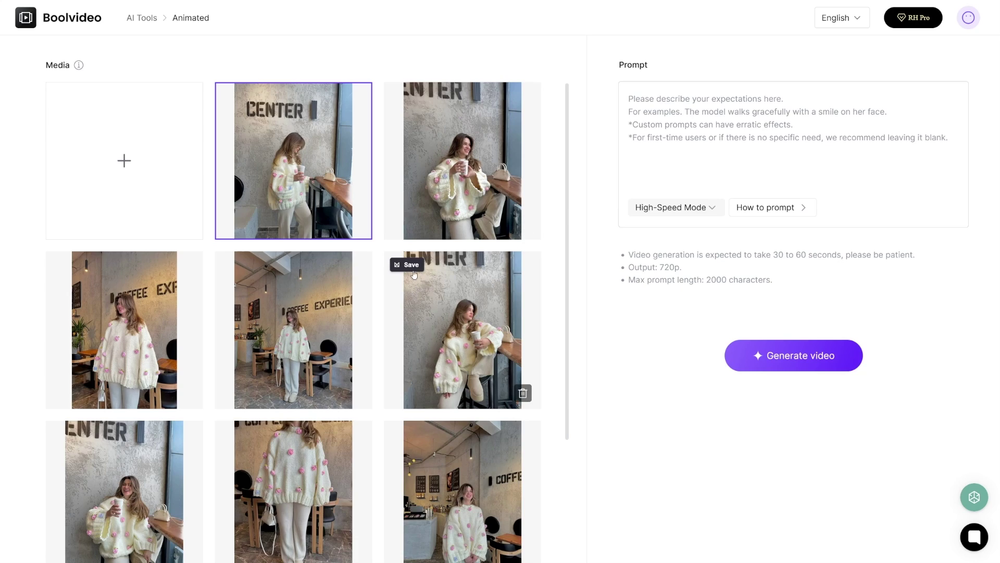
scroll(424, 327, "down", 2)
scroll(425, 327, "up", 1)
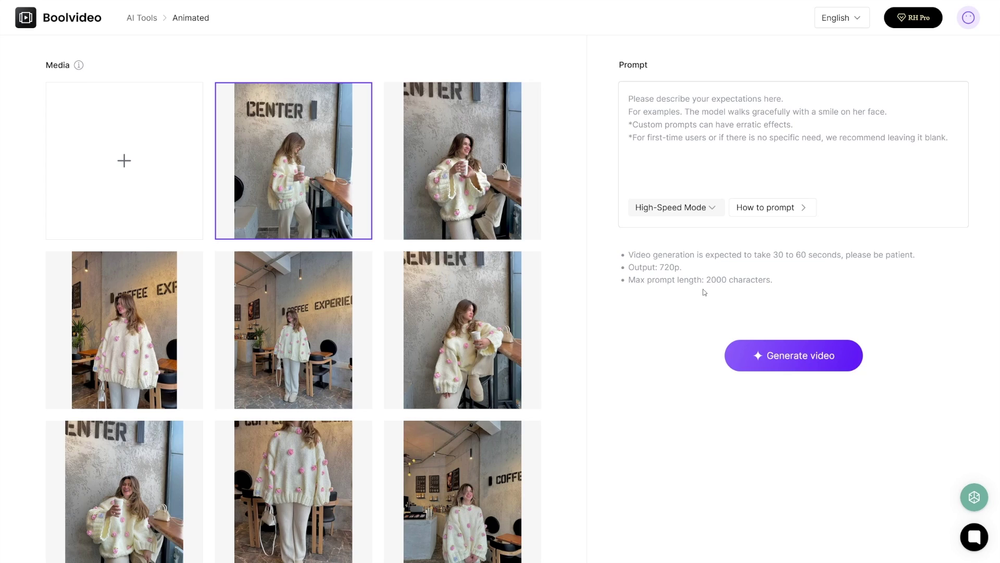
left_click(706, 130)
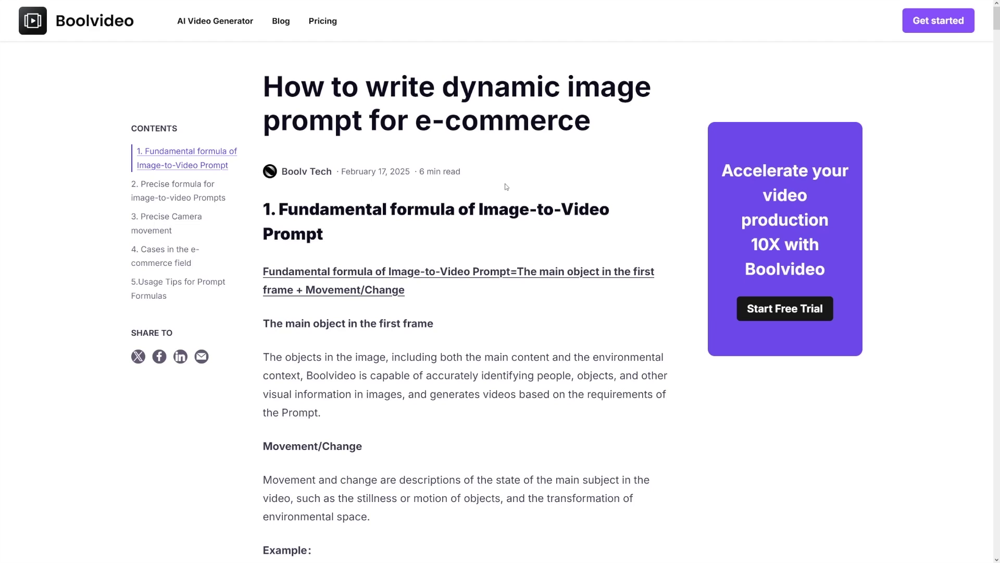
Copy the guide's Basic Prompt 'A model walking with a smile.' into the Prompt box
scroll(494, 217, "down", 9)
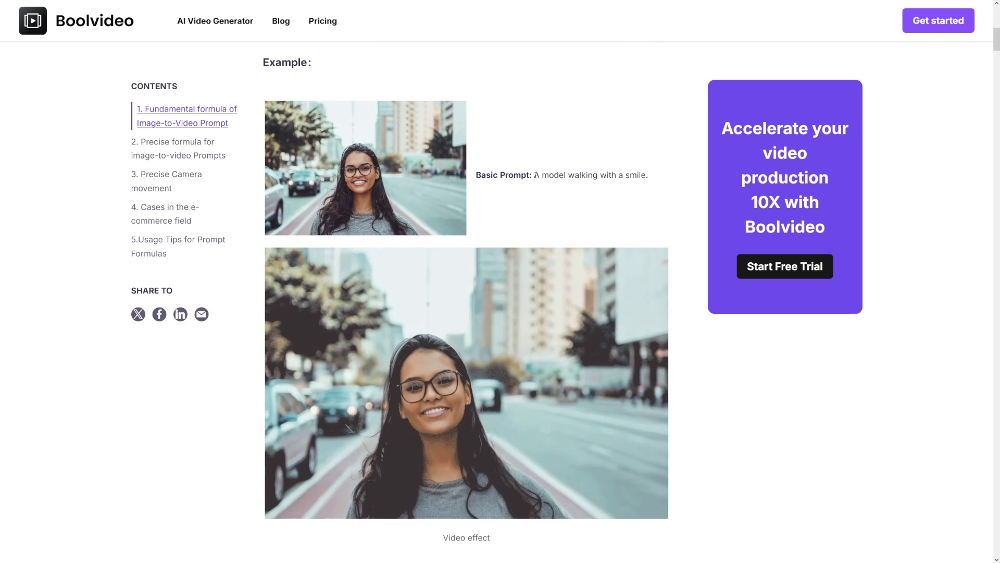
left_click_drag(534, 175, 649, 175)
key("ctrl+c")
left_click(652, 176)
scroll(539, 189, "down", 3)
scroll(457, 205, "down", 6)
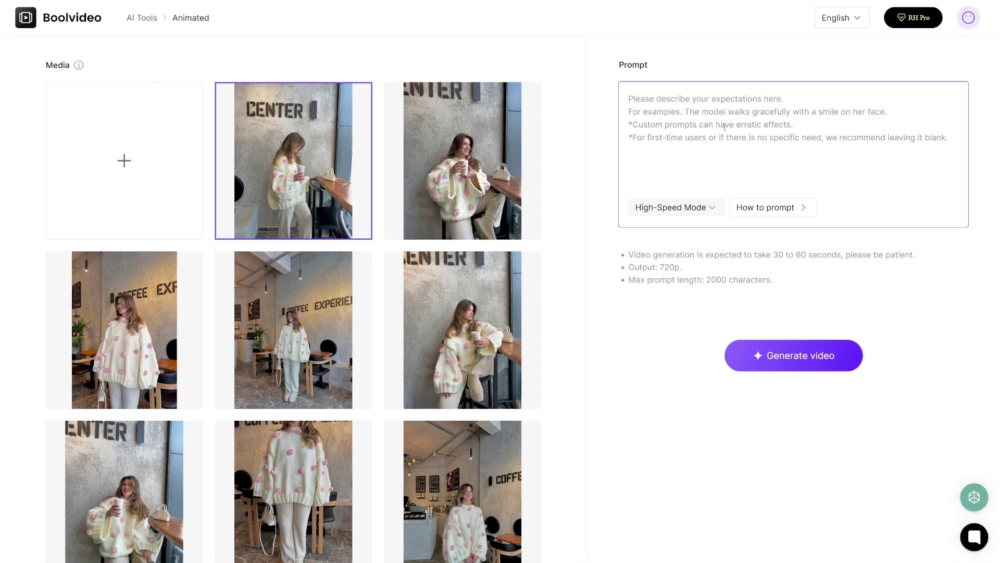
key("ctrl+v")
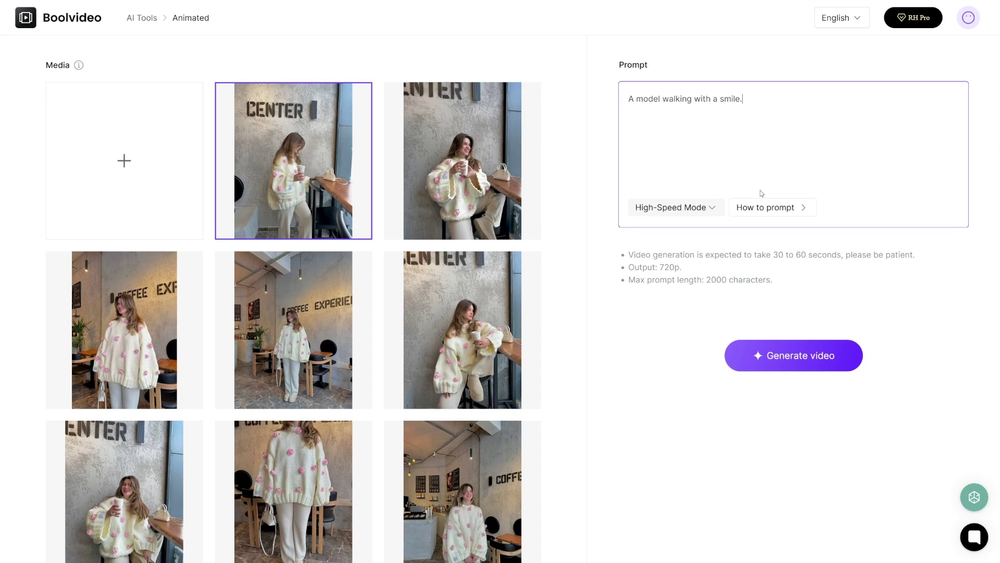
Pick the full-length café sweater photo and generate its animated video
left_click(319, 304)
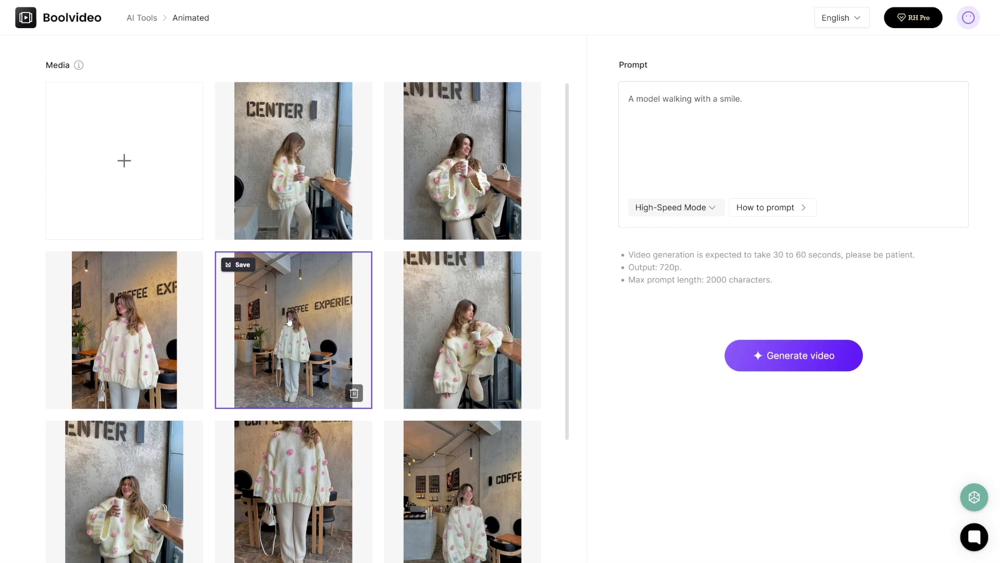
left_click(763, 362)
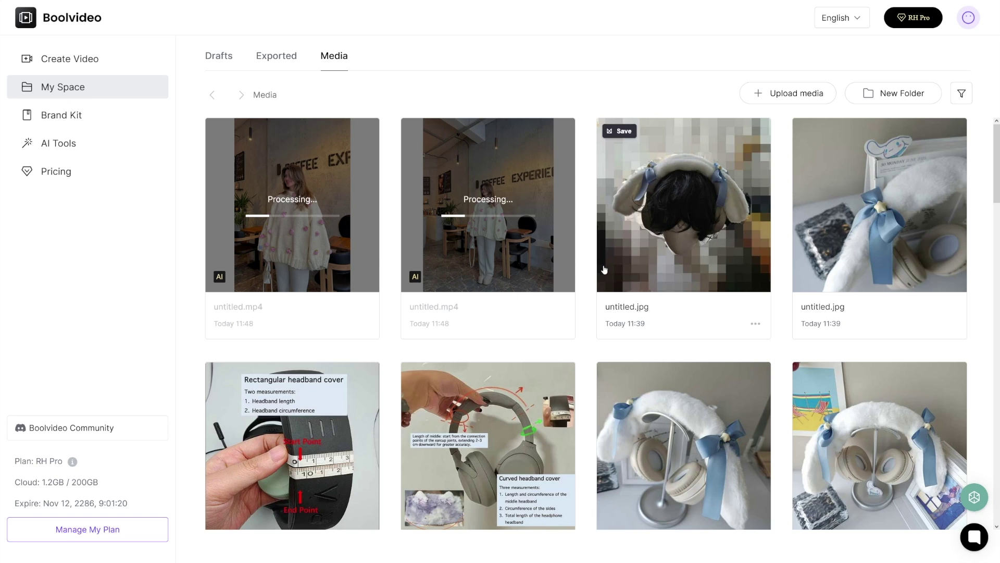
Leave fullscreen, play the first finished untitled.mp4 sweater clip, then close its preview
scroll(592, 255, "down", 2)
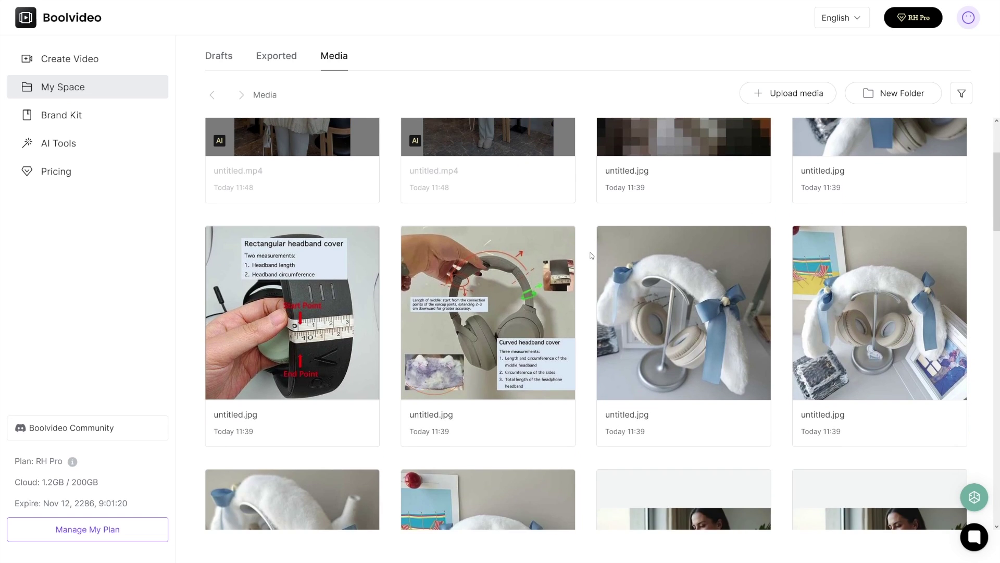
scroll(591, 256, "down", 5)
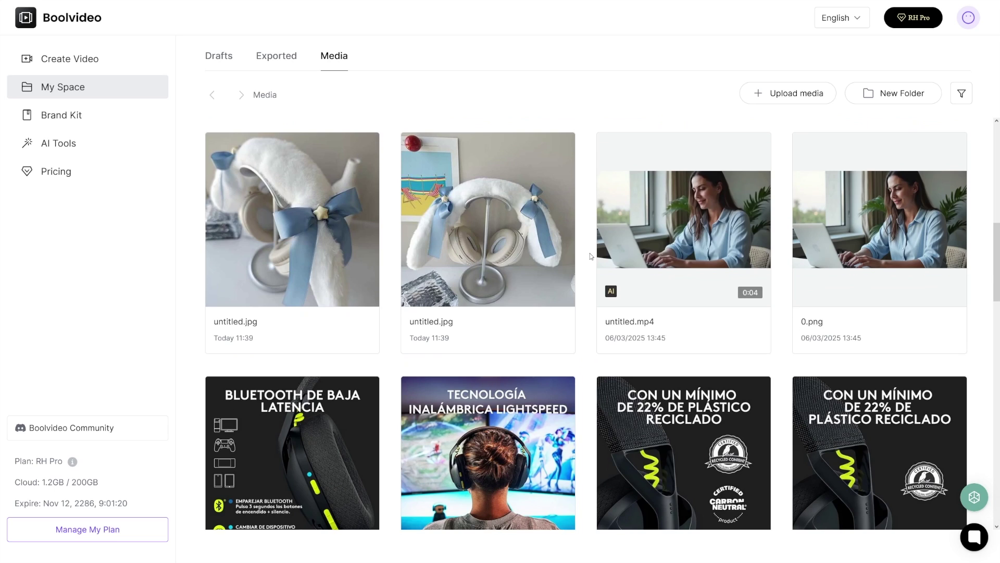
scroll(589, 255, "up", 7)
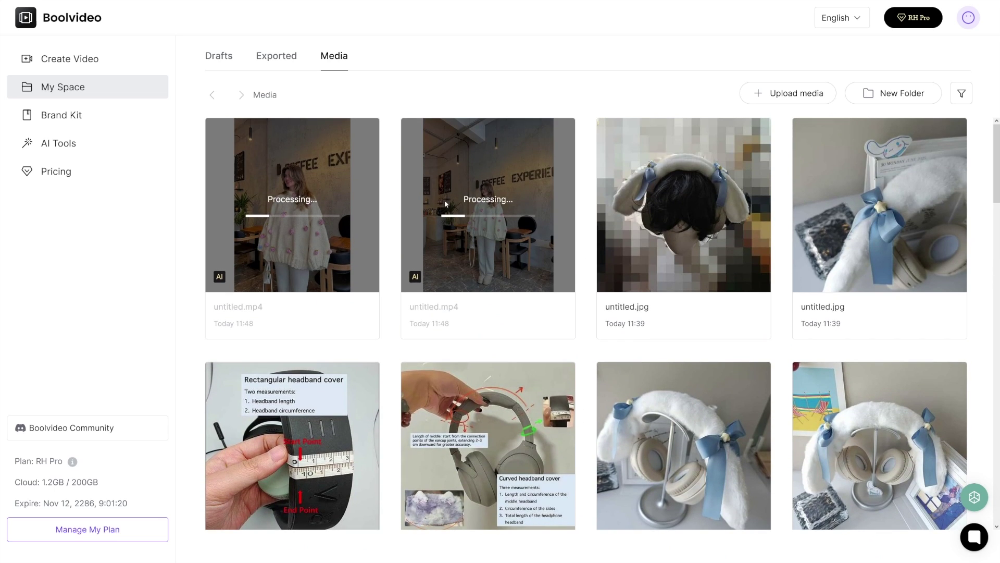
key("F11")
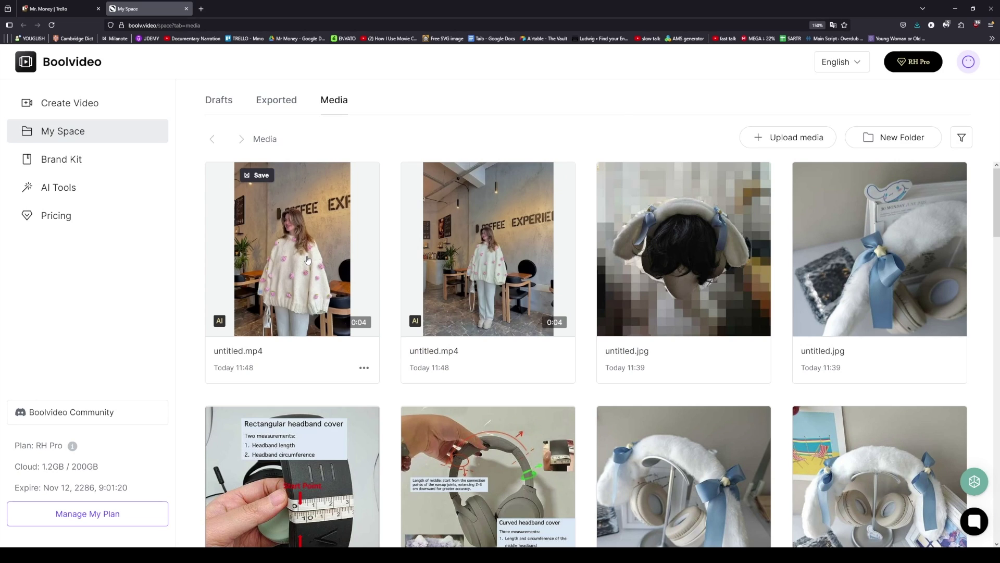
left_click(308, 260)
left_click(189, 467)
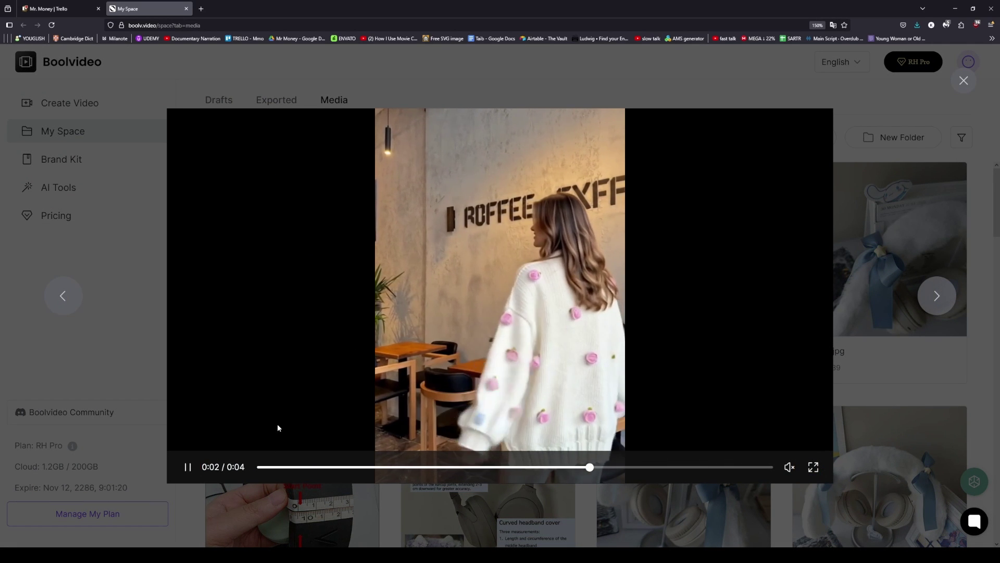
left_click(140, 339)
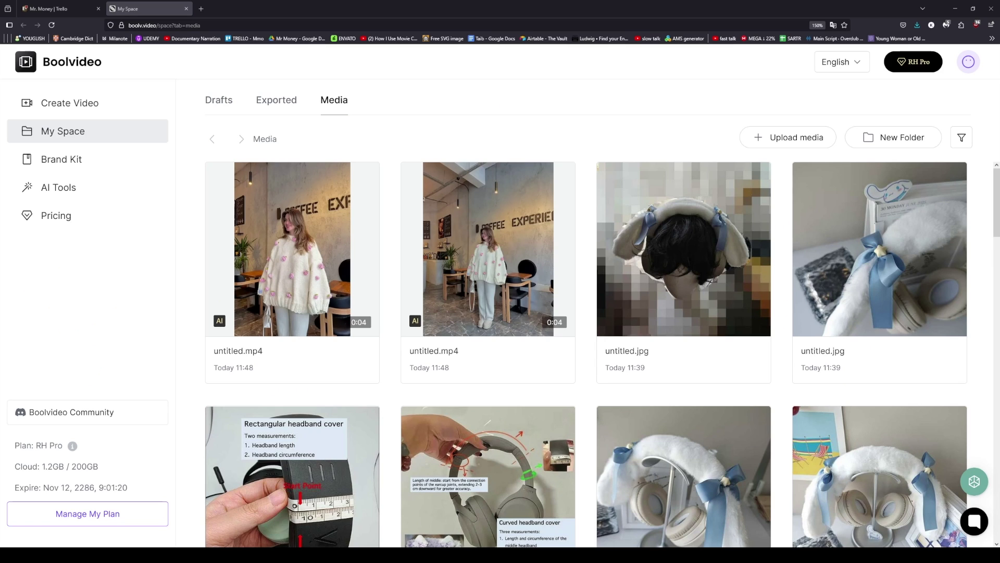